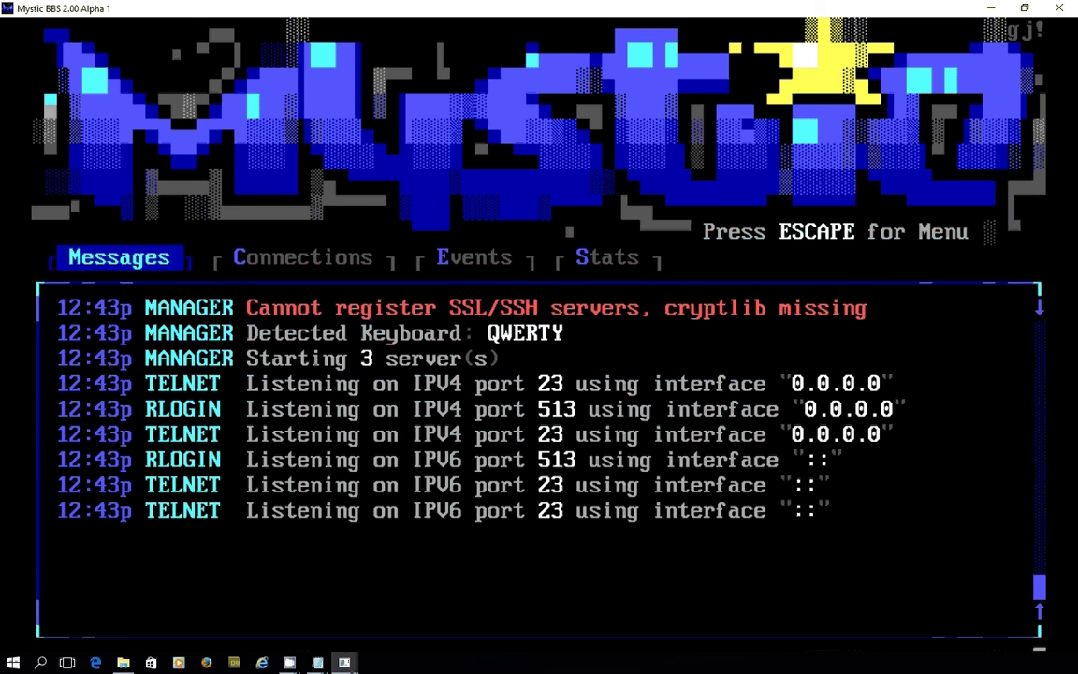
Step: Bring up the server console's list of main commands
{"action": "left_click", "coordinate": [317, 662]}
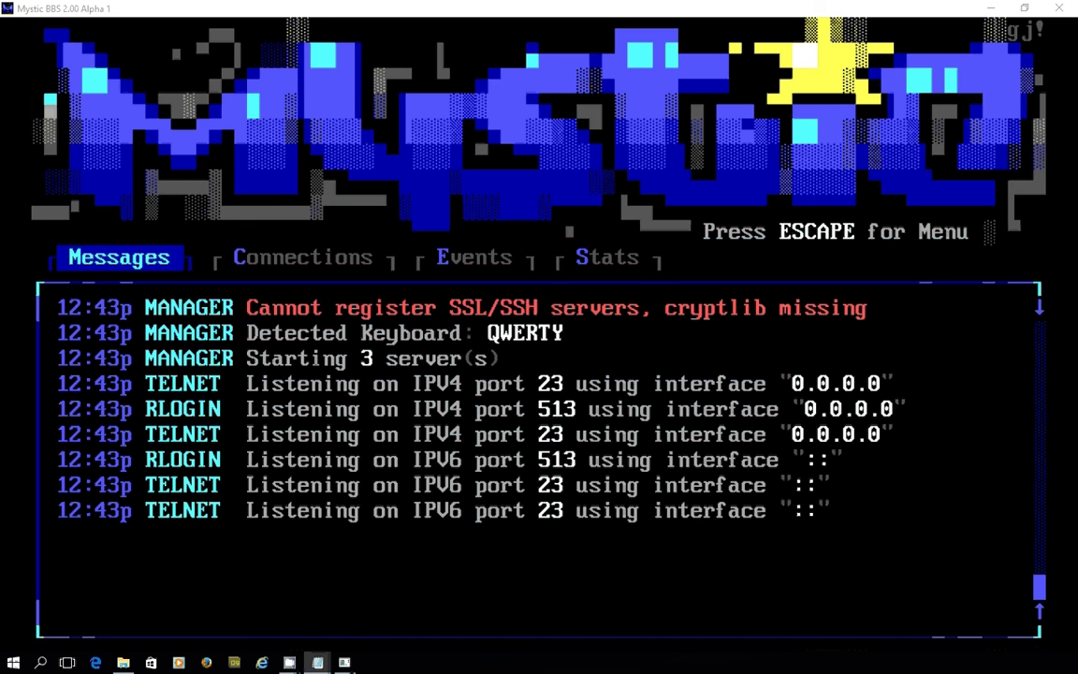
{"action": "left_click", "coordinate": [536, 249]}
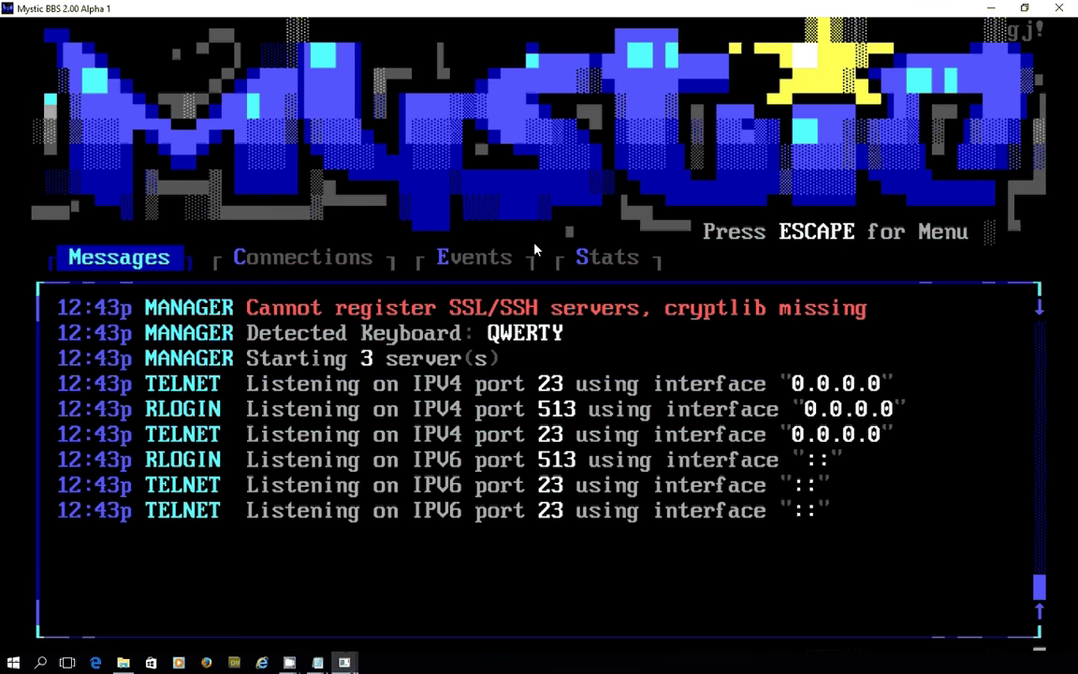
{"action": "key", "text": "Escape"}
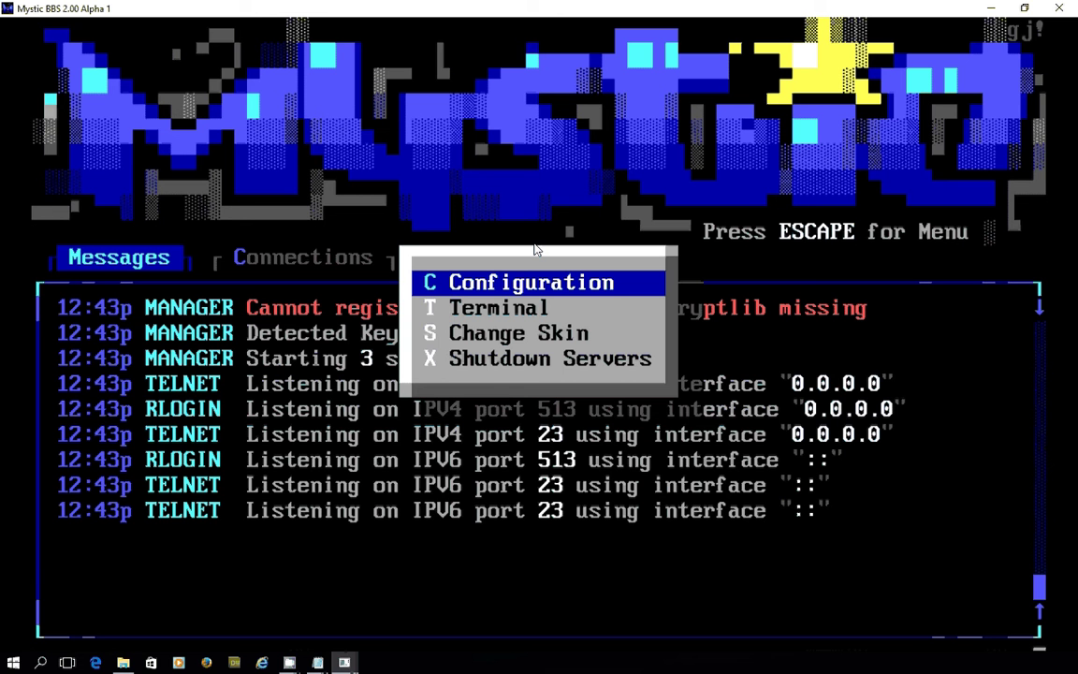
Step: Switch to the mystic configuration file in Notepad and read through its Start, Video, Directories and Logging settings, leaving it minimized
{"action": "left_click", "coordinate": [317, 663]}
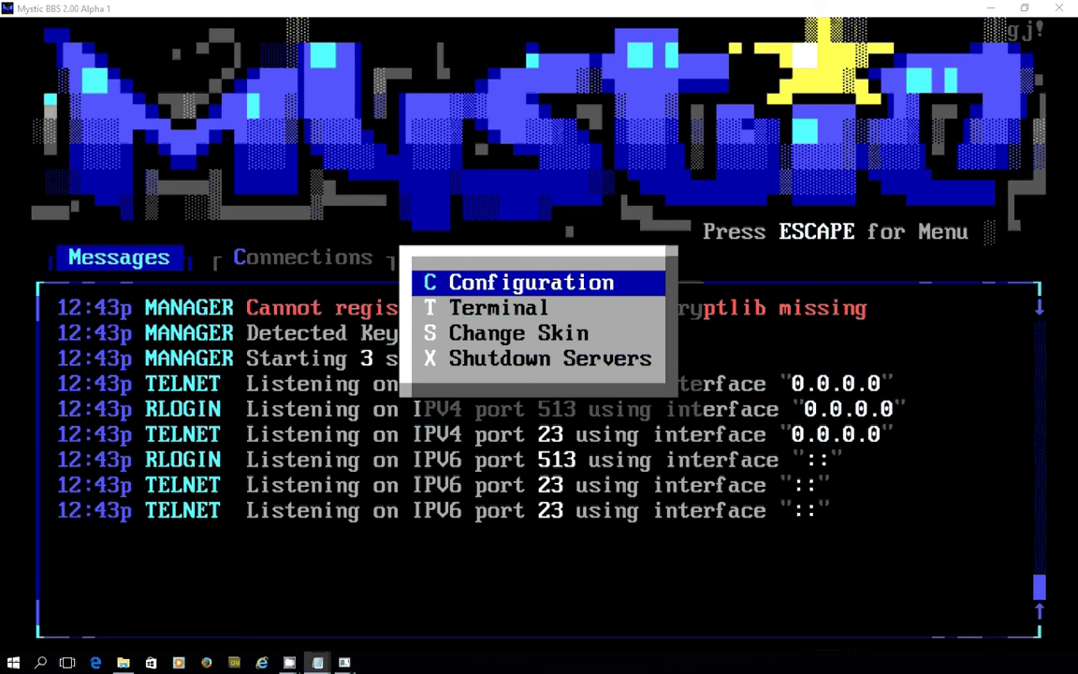
{"action": "key", "text": "Return"}
{"action": "left_click_drag", "start_coordinate": [236, 56], "coordinate": [236, 43]}
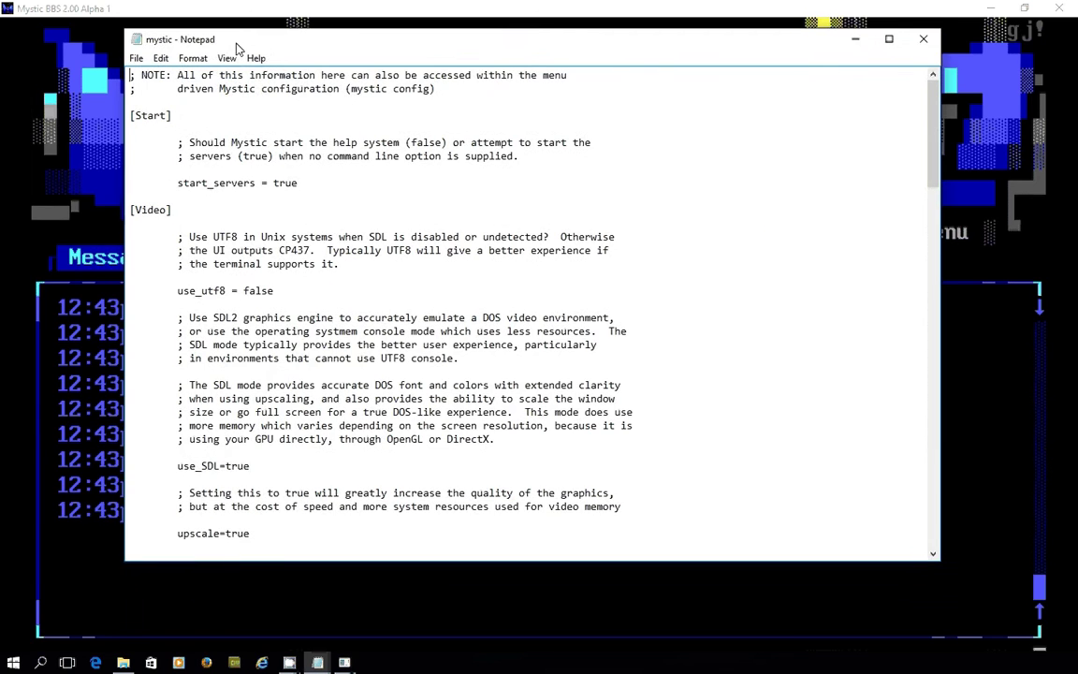
{"action": "double_click", "coordinate": [234, 37]}
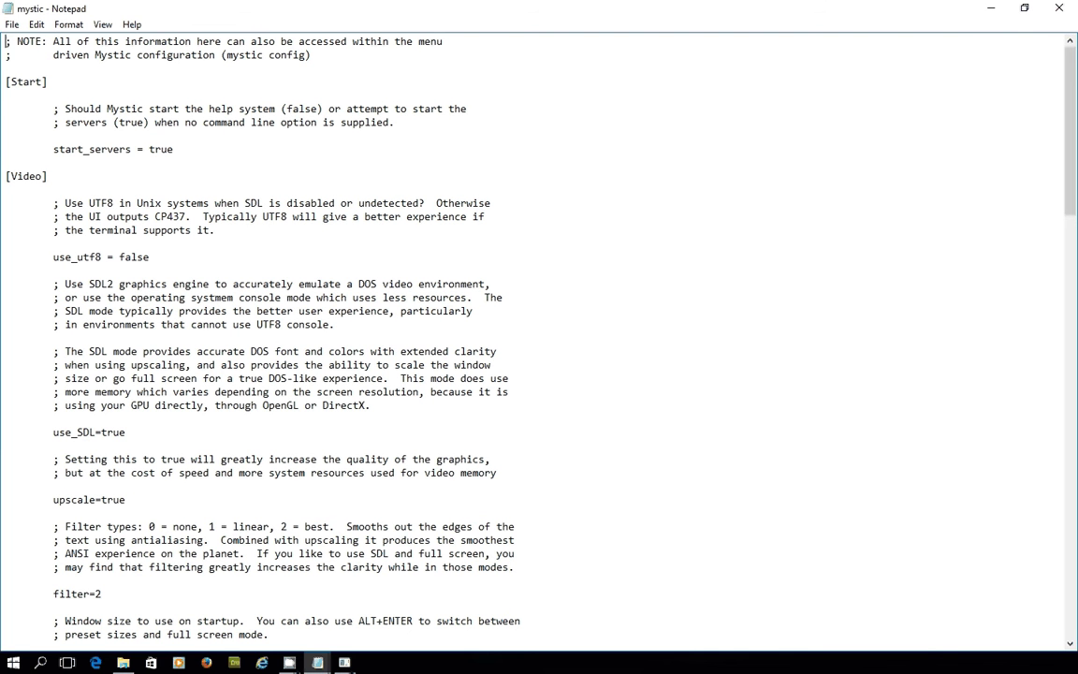
{"action": "left_click", "coordinate": [293, 311]}
{"action": "scroll", "coordinate": [284, 318], "scroll_direction": "down", "scroll_amount": 1}
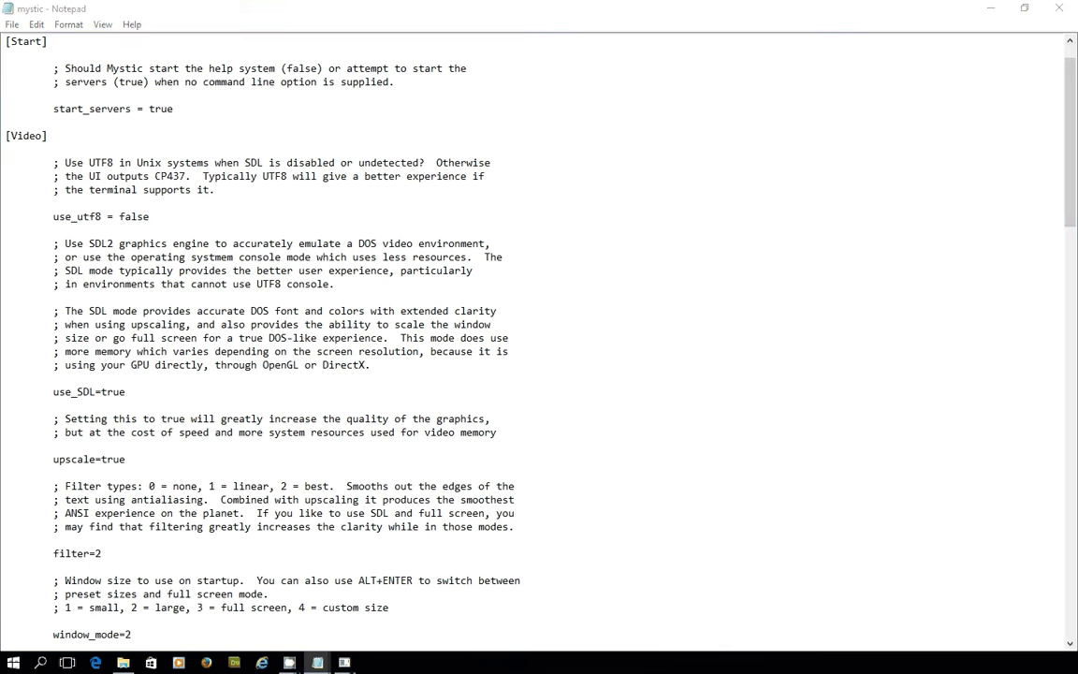
{"action": "left_click", "coordinate": [494, 191]}
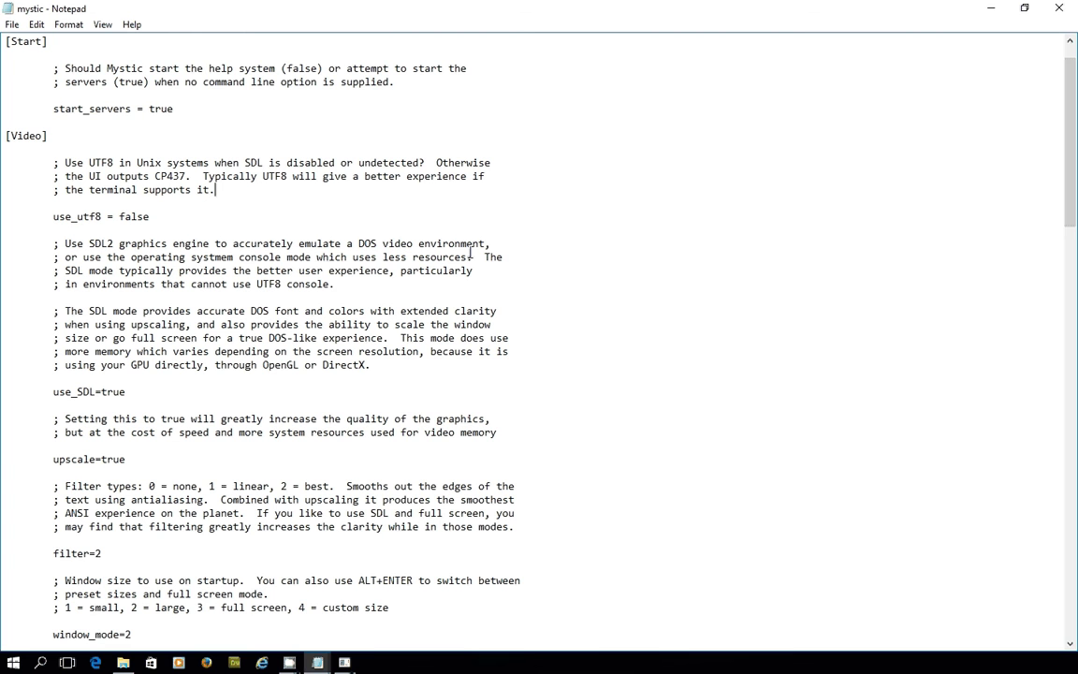
{"action": "scroll", "coordinate": [471, 252], "scroll_direction": "down", "scroll_amount": 1}
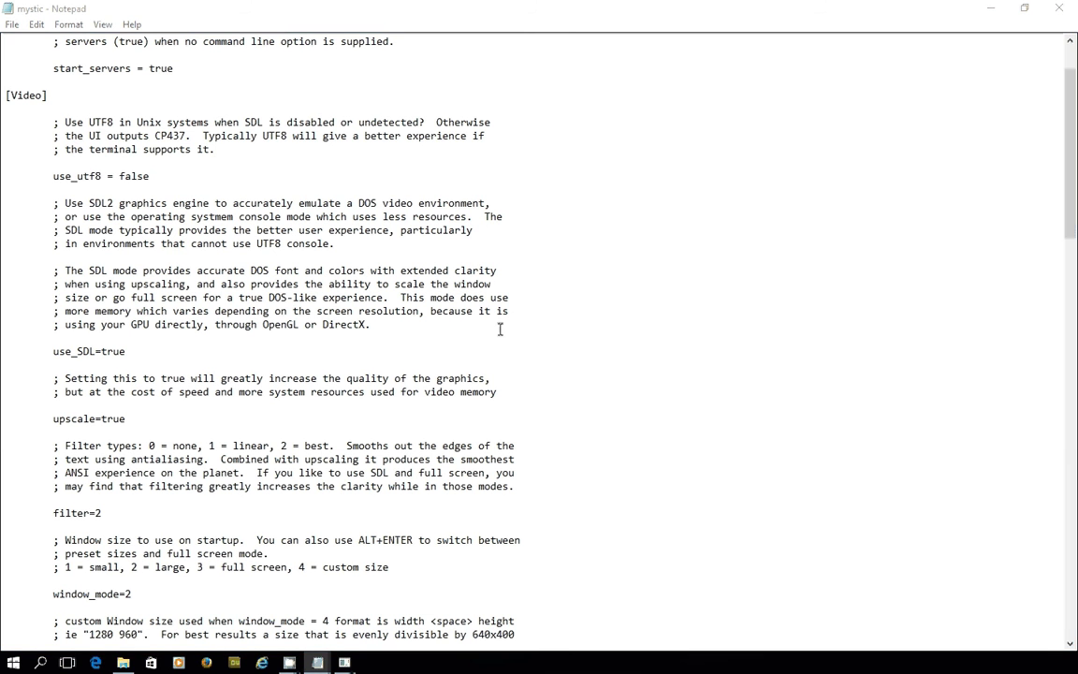
{"action": "scroll", "coordinate": [463, 301], "scroll_direction": "down", "scroll_amount": 11}
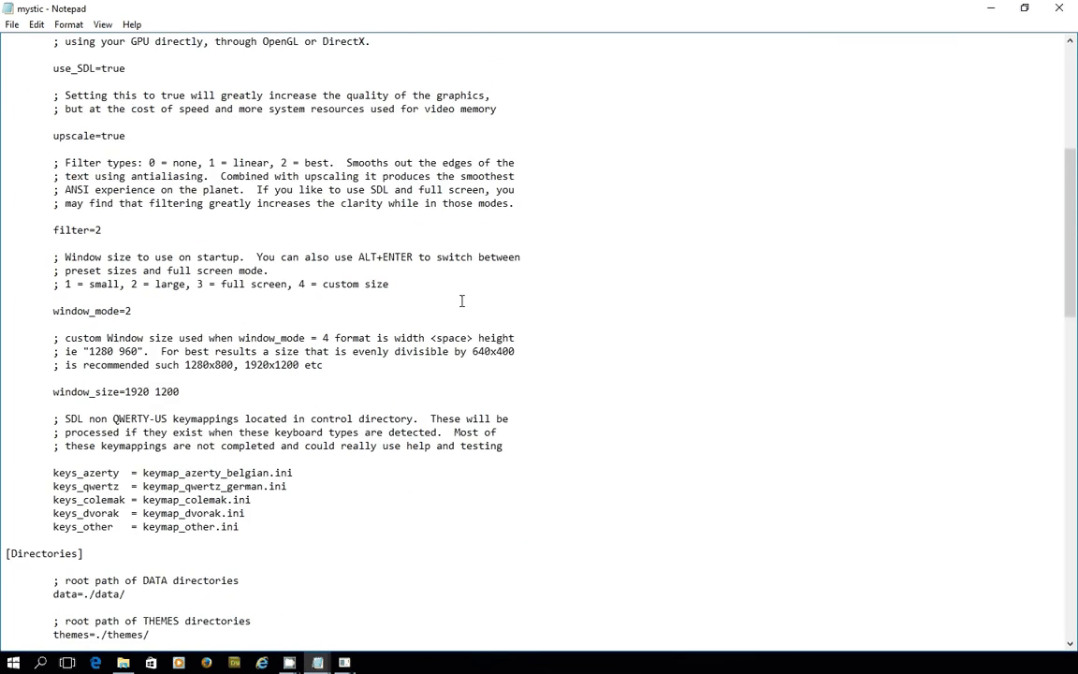
{"action": "scroll", "coordinate": [462, 301], "scroll_direction": "down", "scroll_amount": 6}
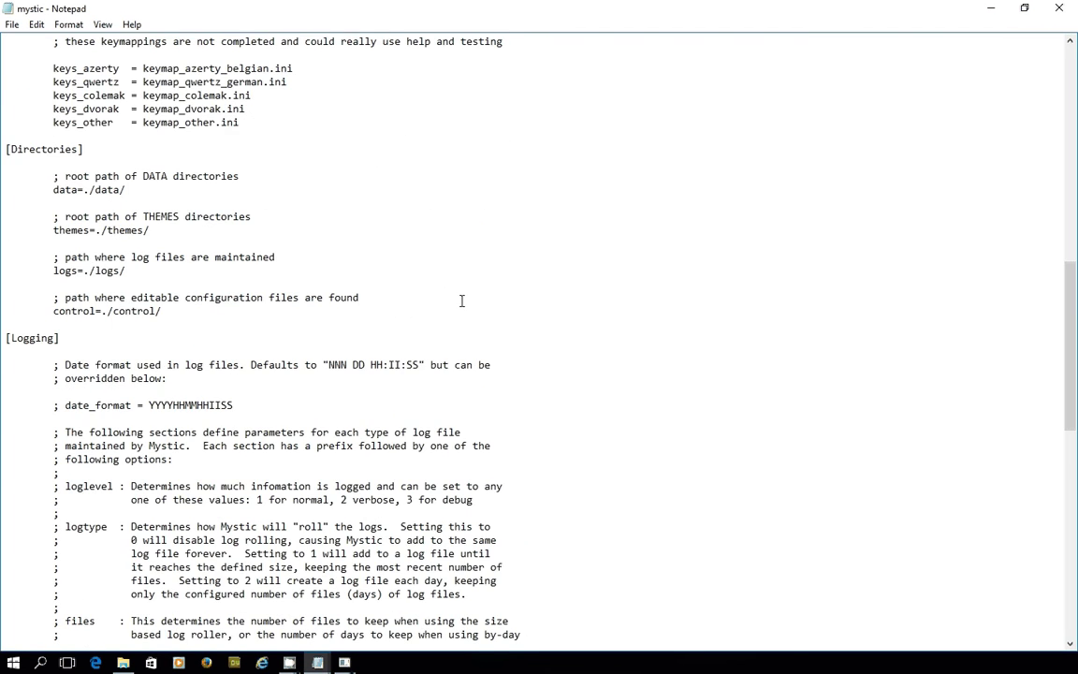
{"action": "scroll", "coordinate": [462, 300], "scroll_direction": "down", "scroll_amount": 3}
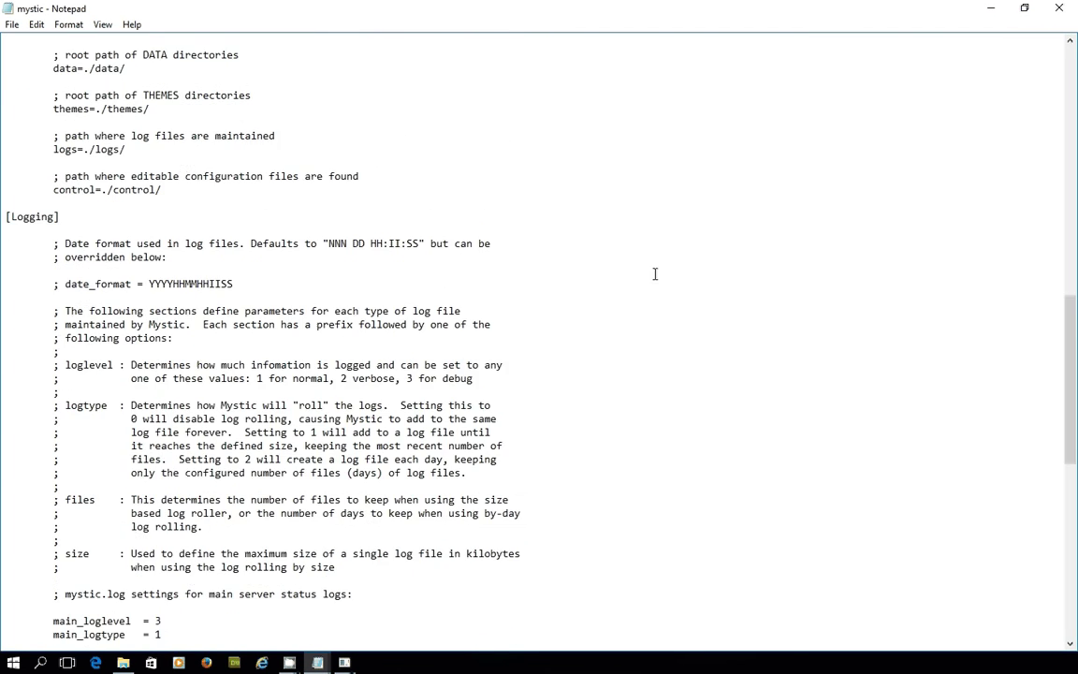
{"action": "left_click", "coordinate": [990, 8]}
Step: Change the Mystic BBS user interface skin to shareware
{"action": "left_click", "coordinate": [801, 343]}
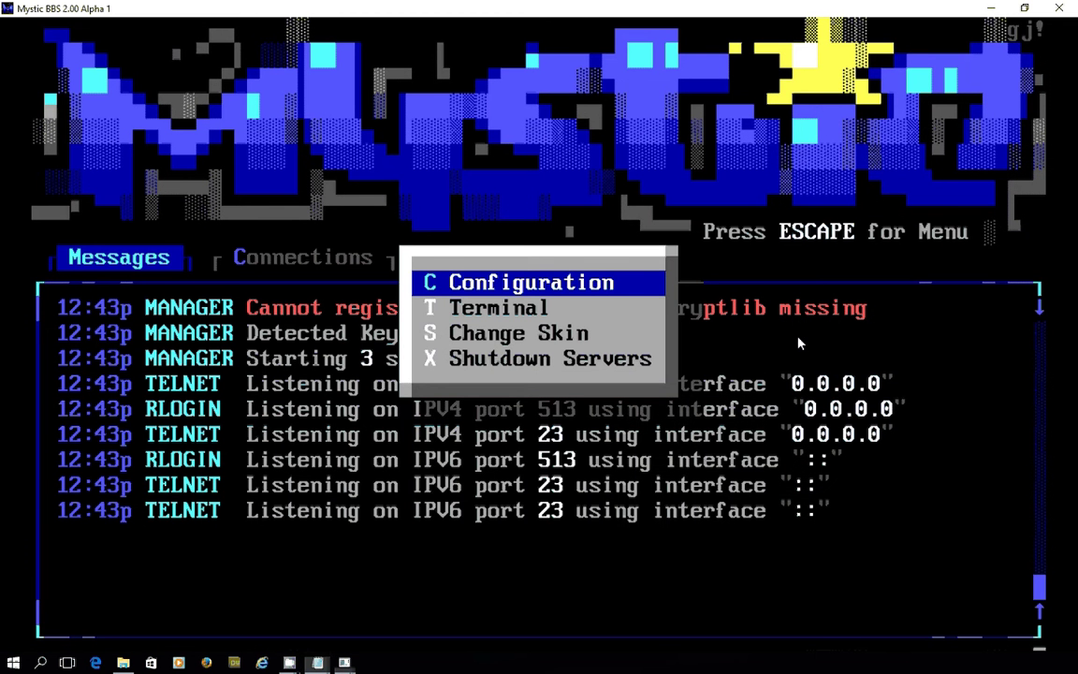
{"action": "key", "text": "Down"}
{"action": "key", "text": "Down"}
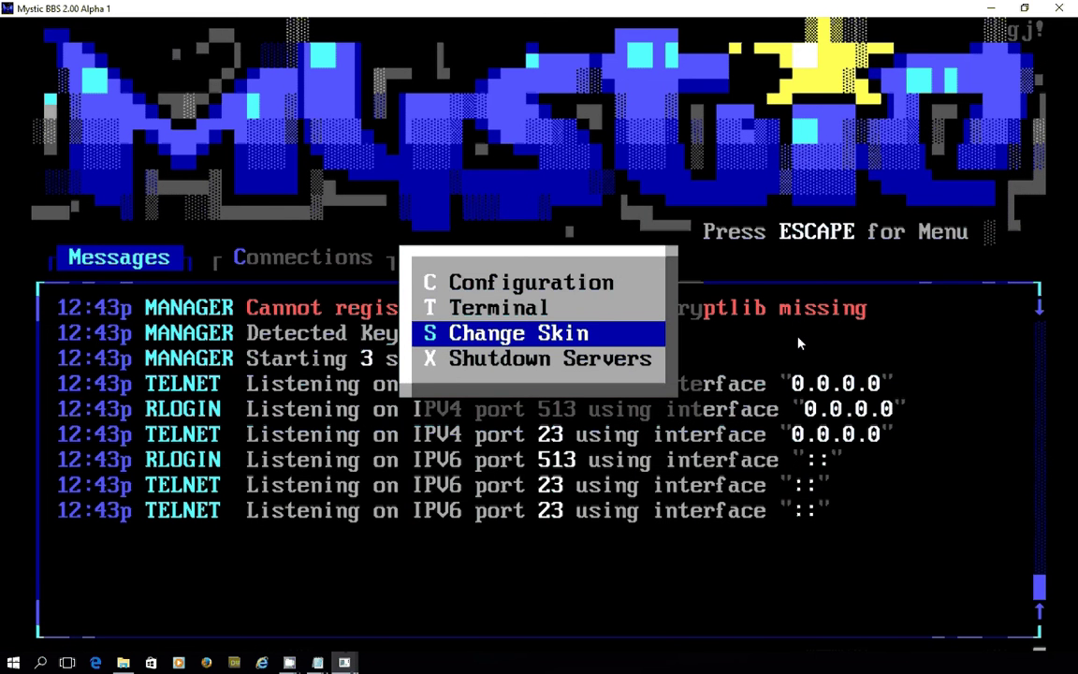
{"action": "key", "text": "Return"}
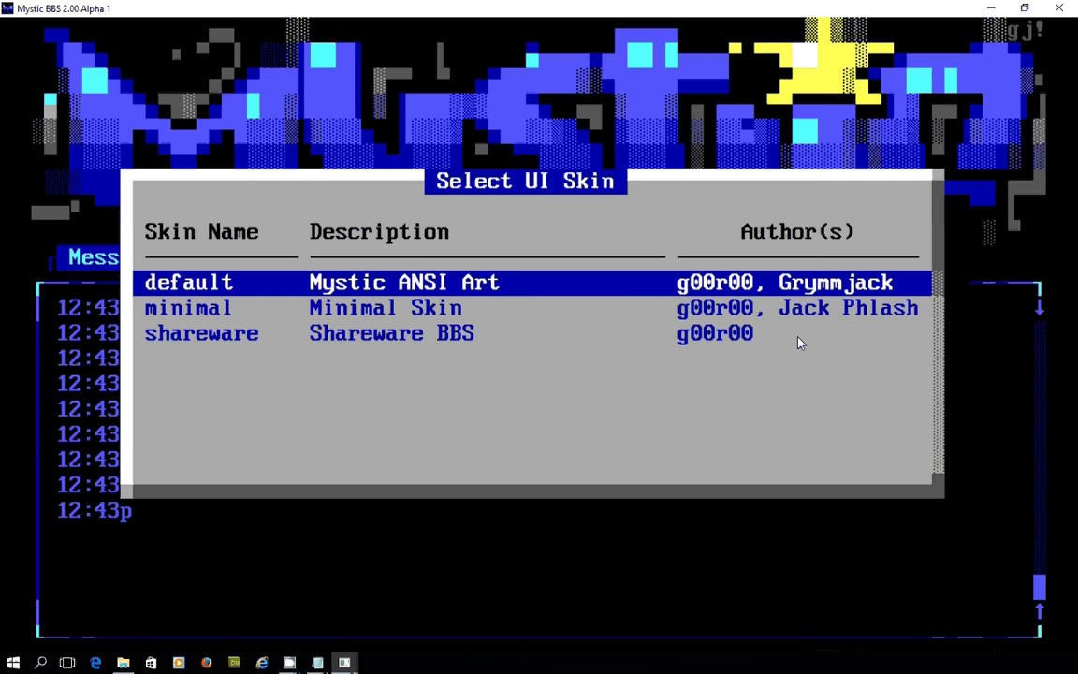
{"action": "key", "text": "Down"}
{"action": "key", "text": "Down"}
{"action": "key", "text": "Return"}
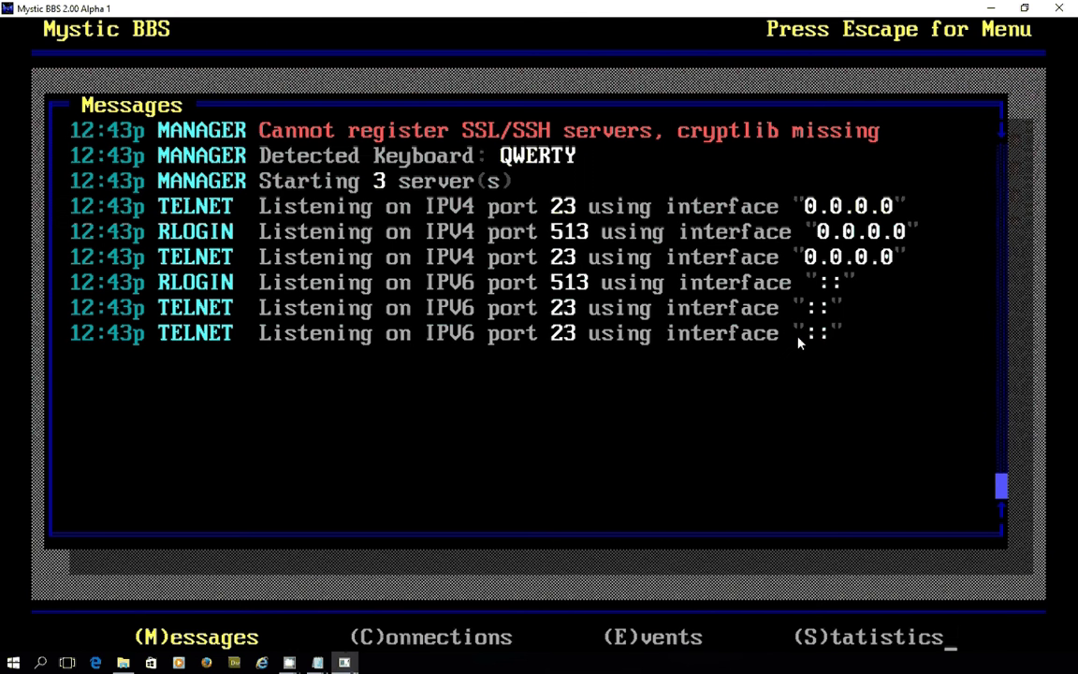
Step: View the Connections, Events and Statistics pages in the shareware skin, and return to Messages
{"action": "key", "text": "c"}
{"action": "key", "text": "e"}
{"action": "key", "text": "s"}
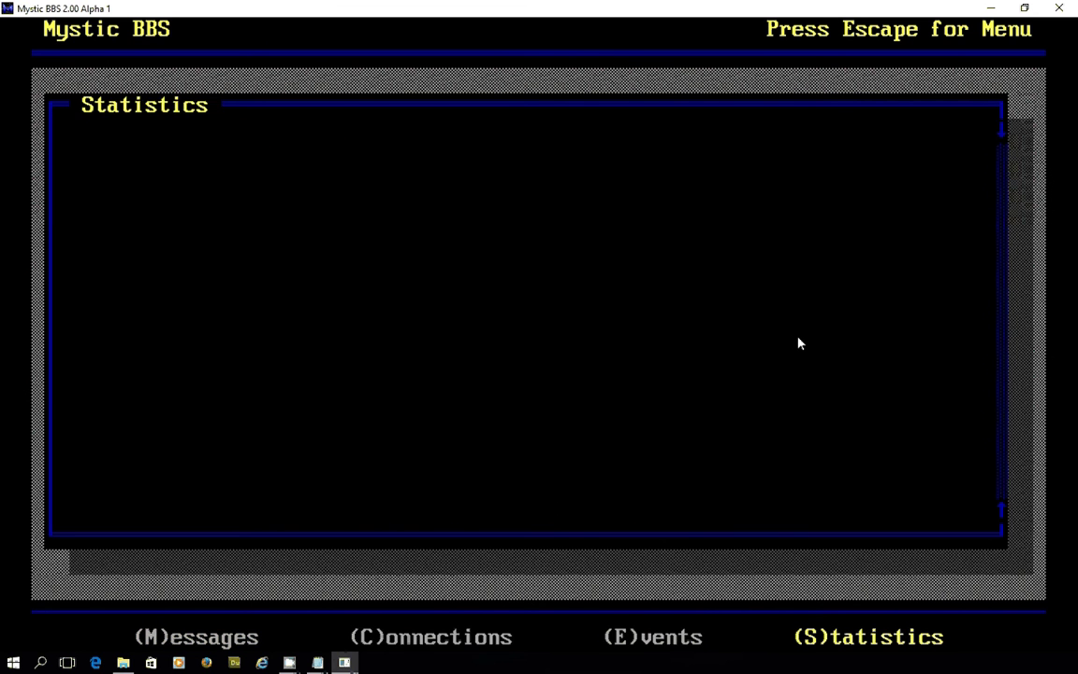
{"action": "key", "text": "m"}
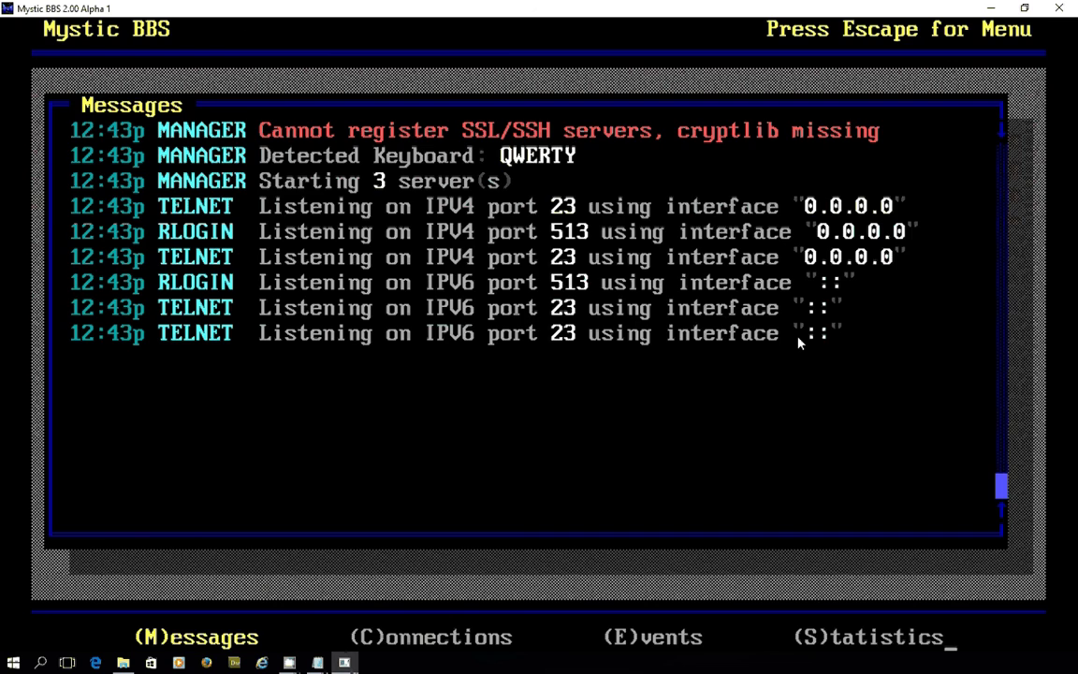
Step: Open the system configuration in the shareware skin, look across its main categories, and leave it
{"action": "key", "text": "Escape"}
{"action": "key", "text": "Return"}
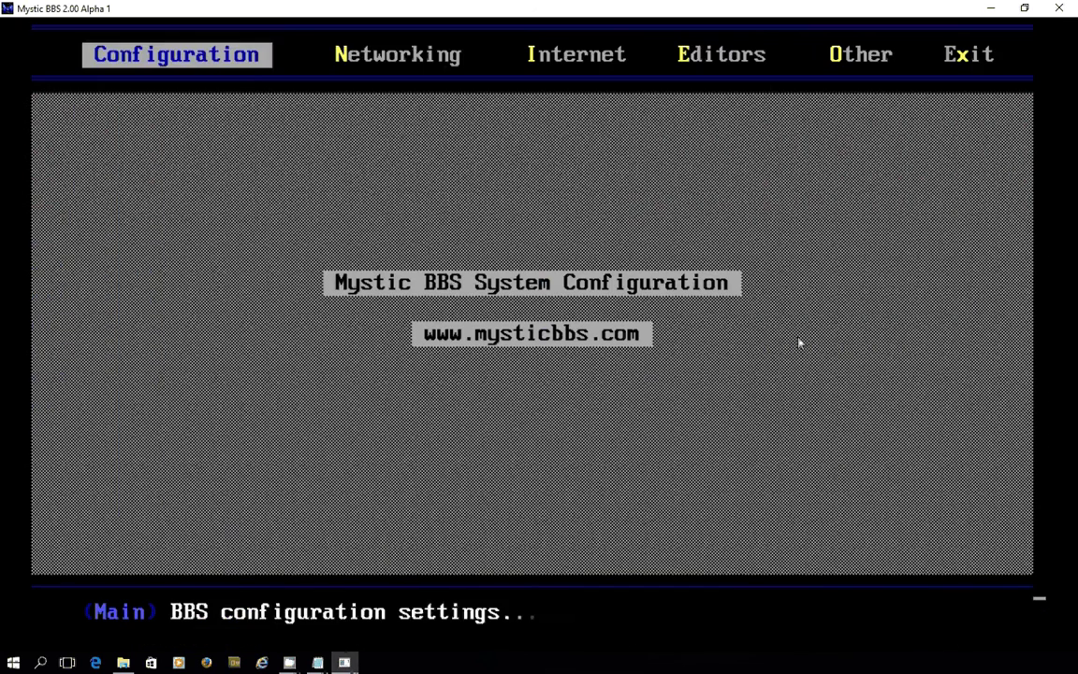
{"action": "key", "text": "Right"}
{"action": "key", "text": "Right"}
{"action": "key", "text": "Right"}
{"action": "key", "text": "Right"}
{"action": "key", "text": "Right"}
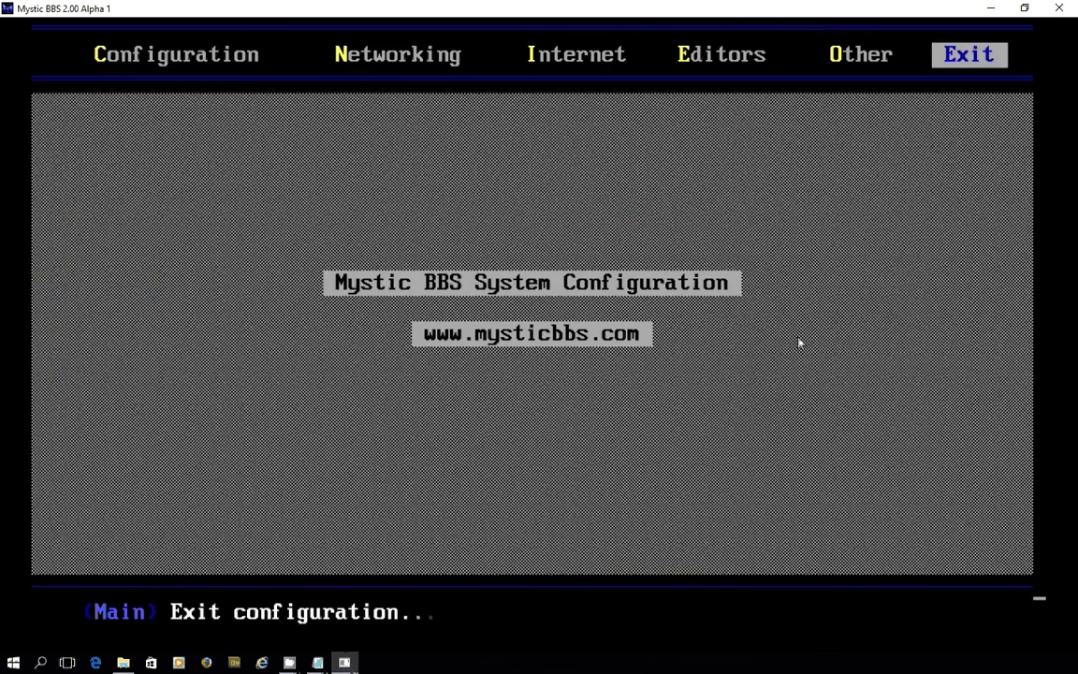
{"action": "key", "text": "Left"}
{"action": "key", "text": "Left"}
{"action": "key", "text": "Left"}
{"action": "key", "text": "Escape"}
Step: Change the Mystic BBS user interface skin to minimal
{"action": "key", "text": "Escape"}
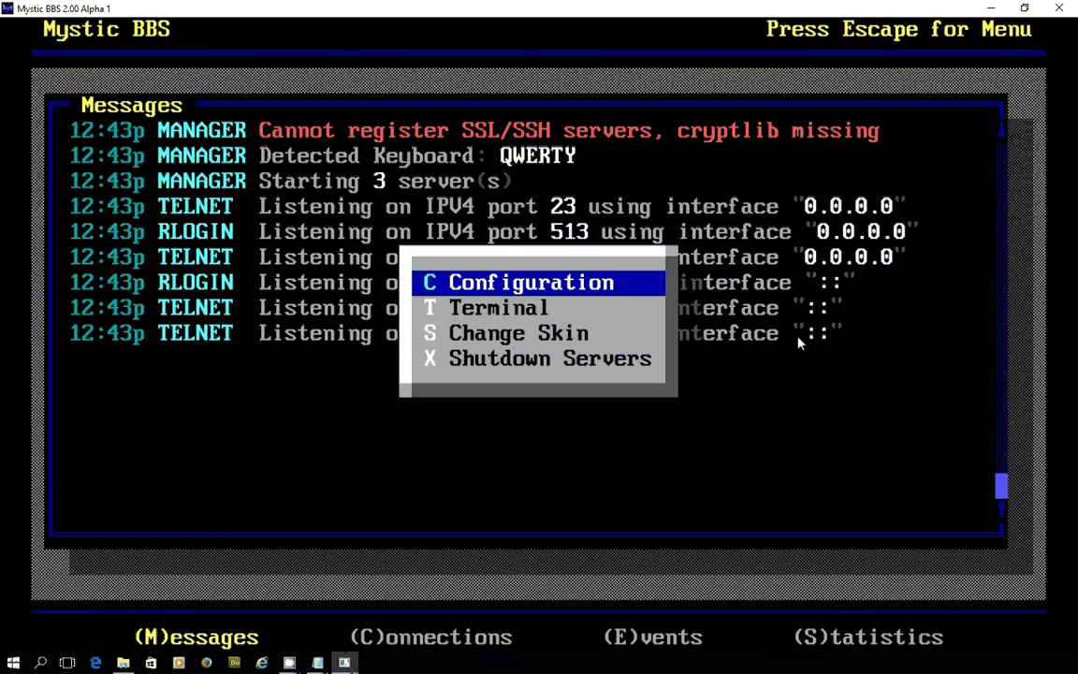
{"action": "key", "text": "Down"}
{"action": "key", "text": "Down"}
{"action": "key", "text": "Return"}
{"action": "key", "text": "Down"}
{"action": "key", "text": "Return"}
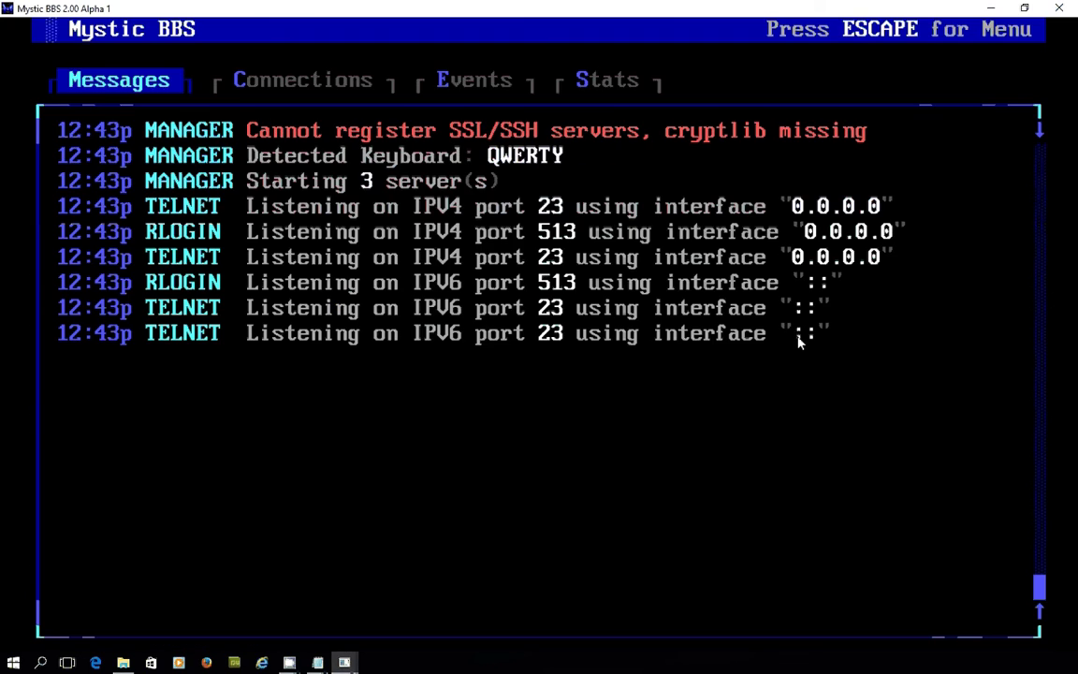
Step: Open the system configuration in the minimal skin, look at its Networking and Internet options, and exit to the server console
{"action": "key", "text": "Escape"}
{"action": "key", "text": "Return"}
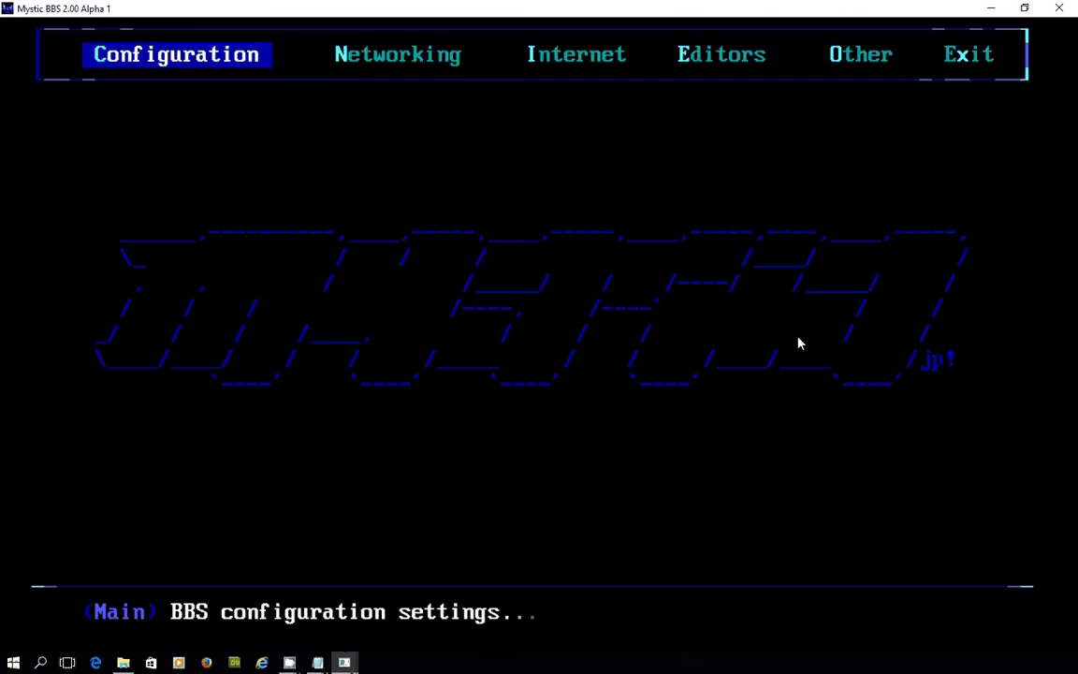
{"action": "key", "text": "Right"}
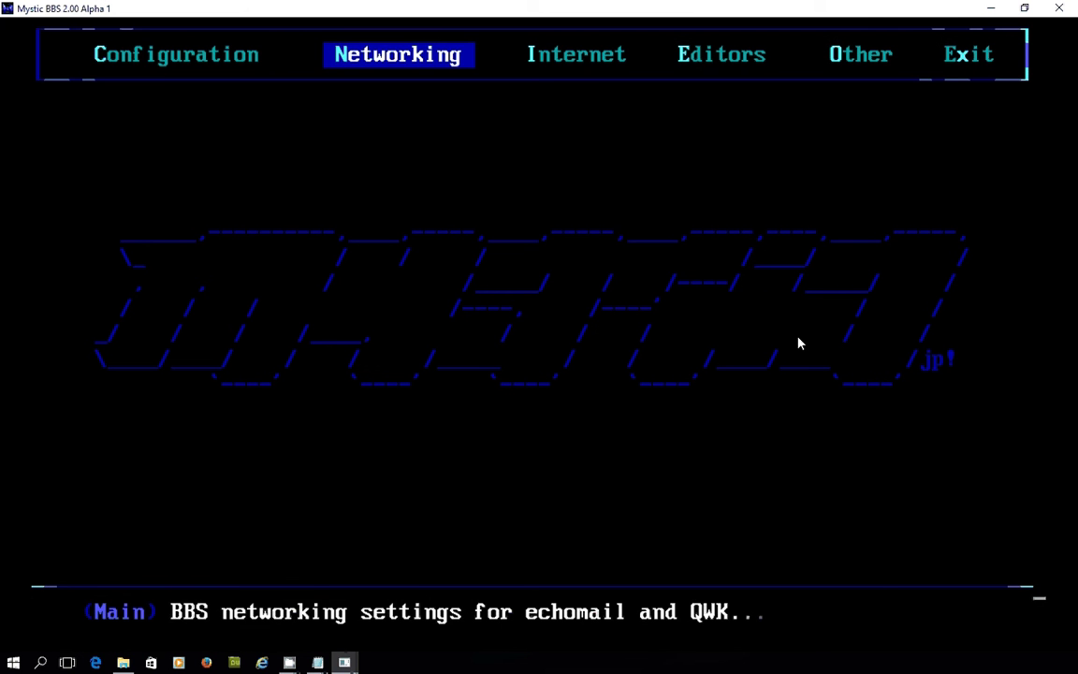
{"action": "key", "text": "Return"}
{"action": "key", "text": "Right"}
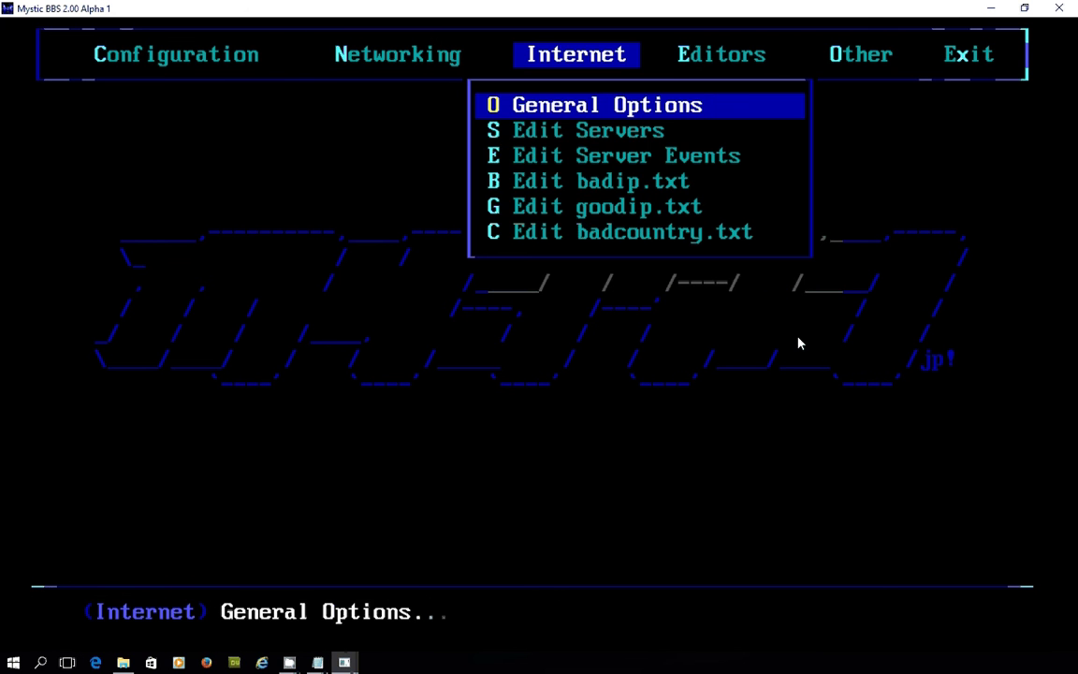
{"action": "key", "text": "Right"}
{"action": "key", "text": "Escape"}
{"action": "key", "text": "Escape"}
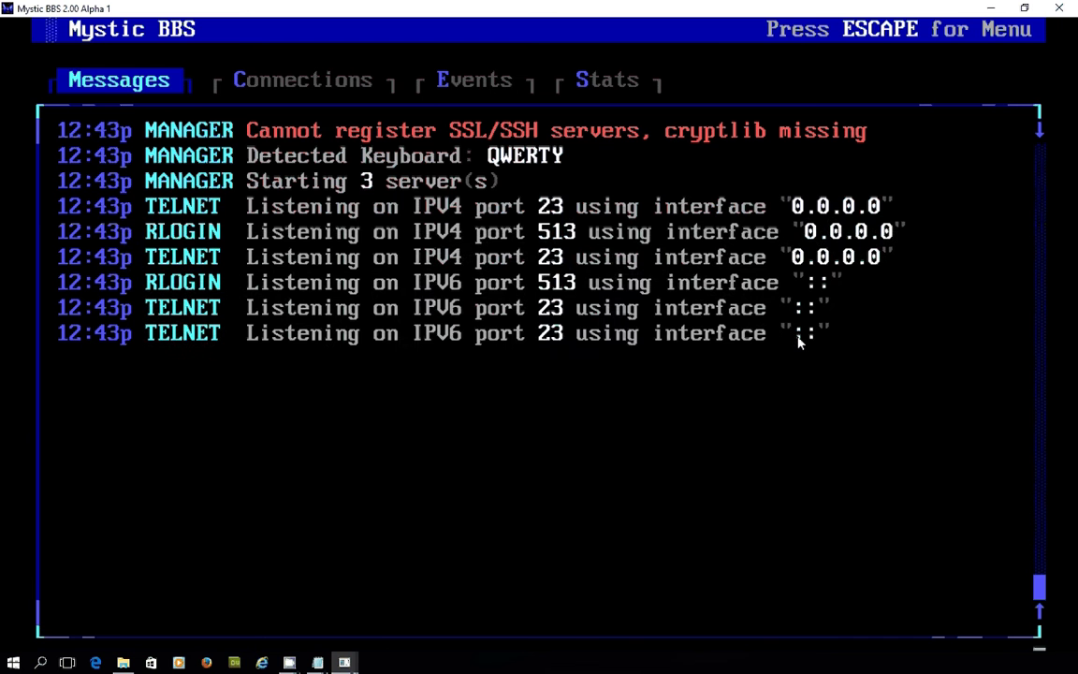
Step: Set the user interface skin to default, the Mystic ANSI Art one
{"action": "key", "text": "Escape"}
{"action": "key", "text": "s"}
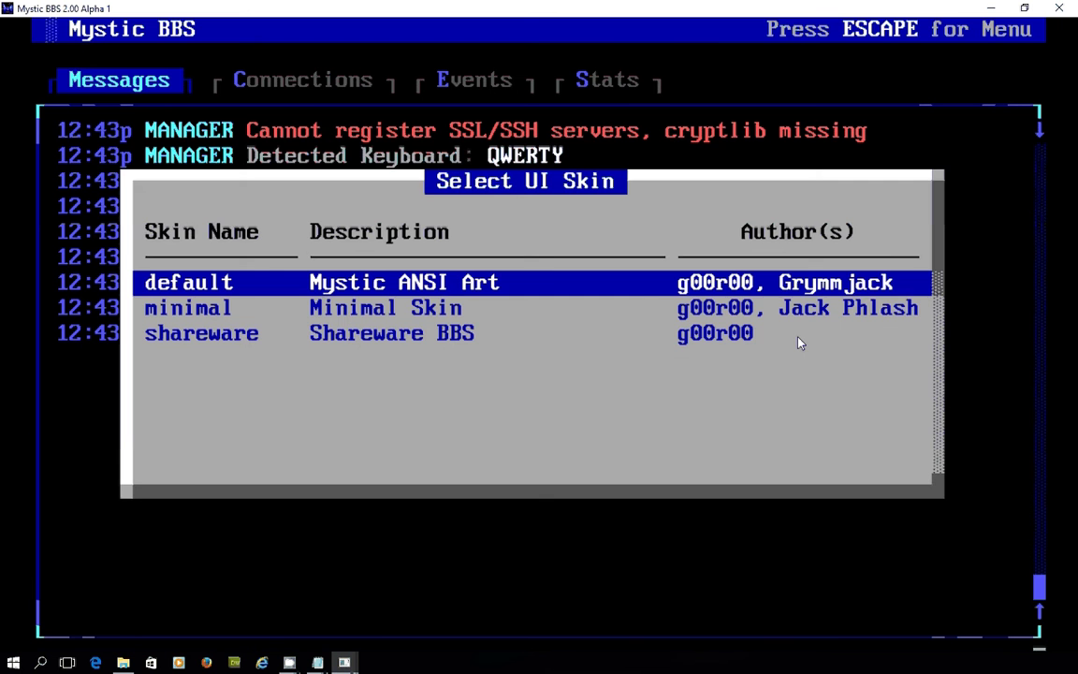
{"action": "key", "text": "Return"}
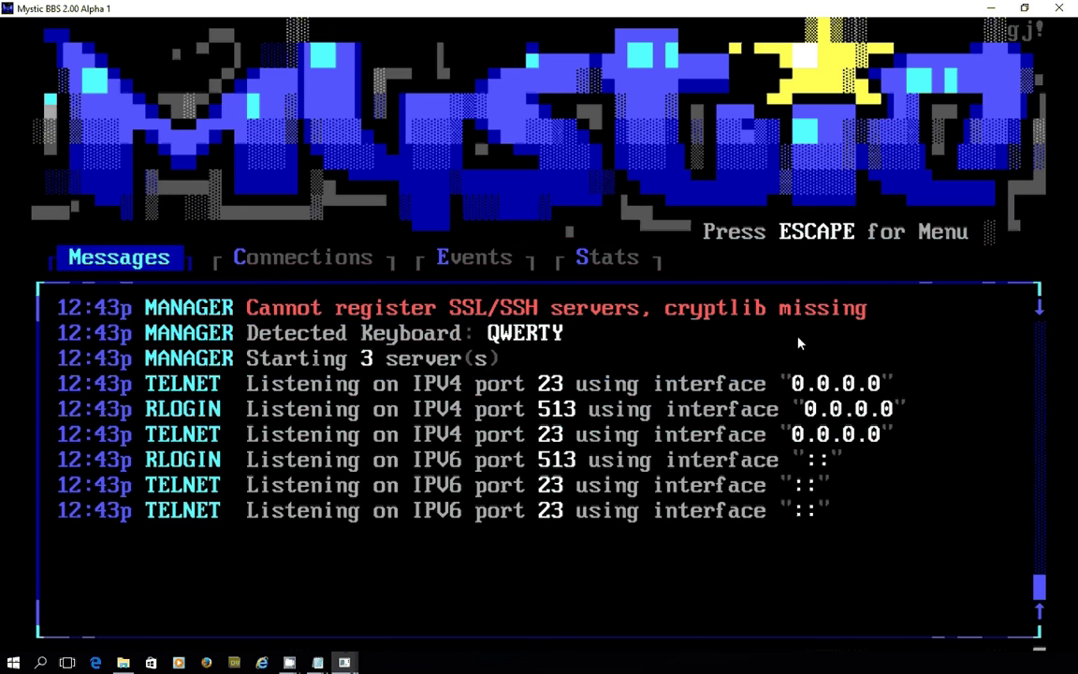
Step: Cycle through the Connections, Events and Stats pages in the default skin
{"action": "key", "text": "Tab"}
{"action": "key", "text": "Tab"}
{"action": "key", "text": "Tab"}
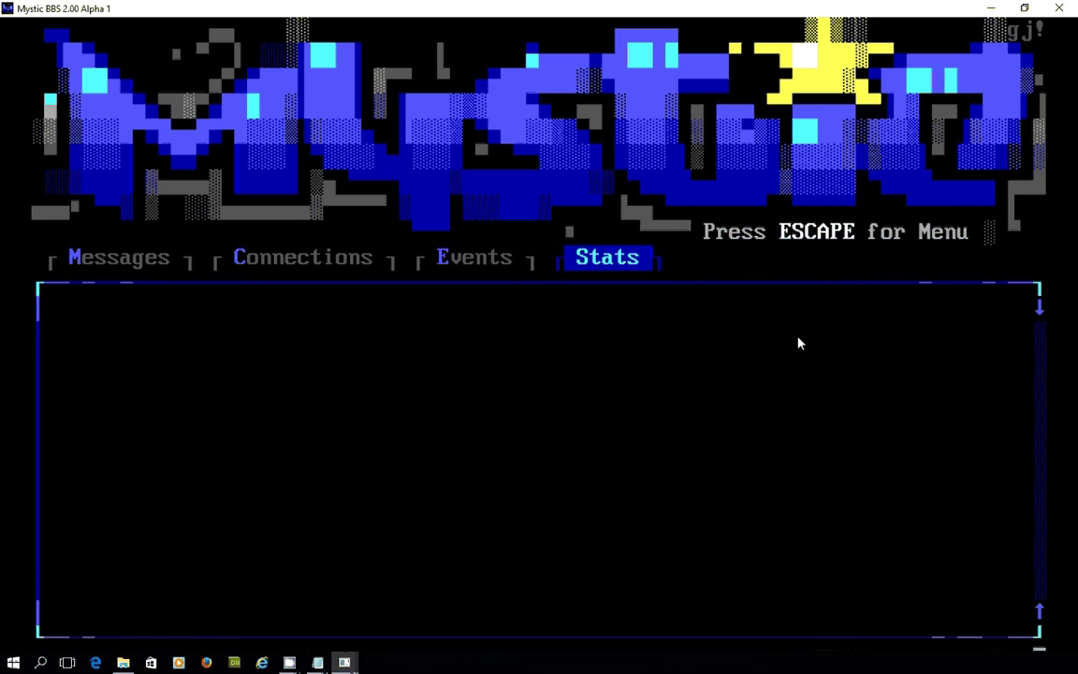
Step: Open the system configuration and look through the general entries from System Paths to Email/SMS Notifications
{"action": "key", "text": "Escape"}
{"action": "key", "text": "Return"}
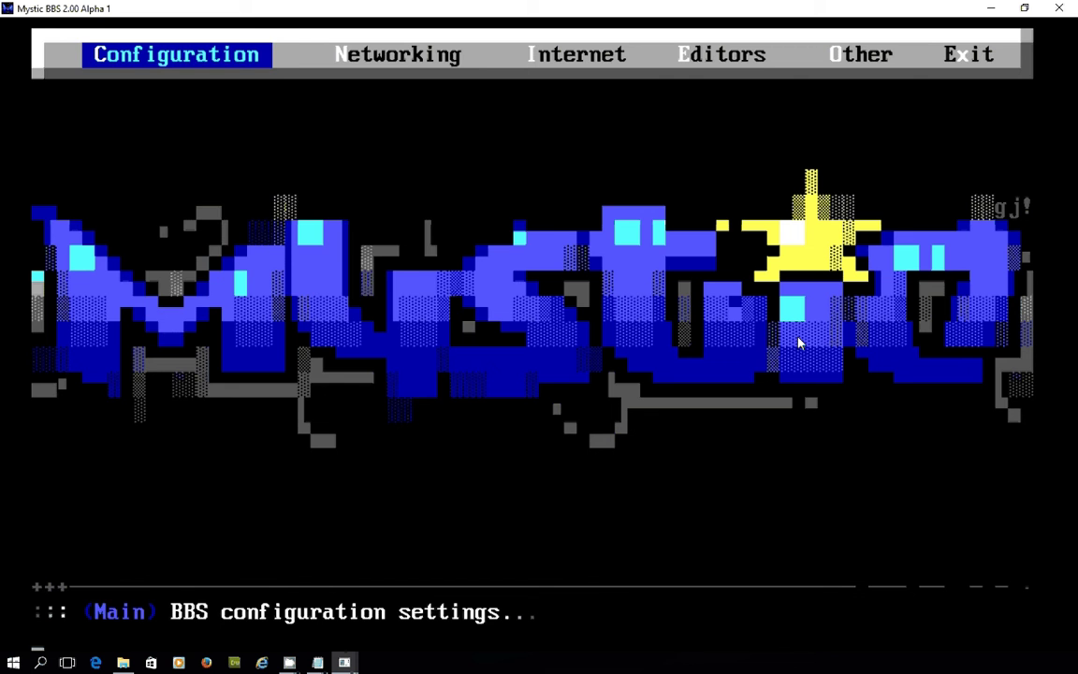
{"action": "key", "text": "Return"}
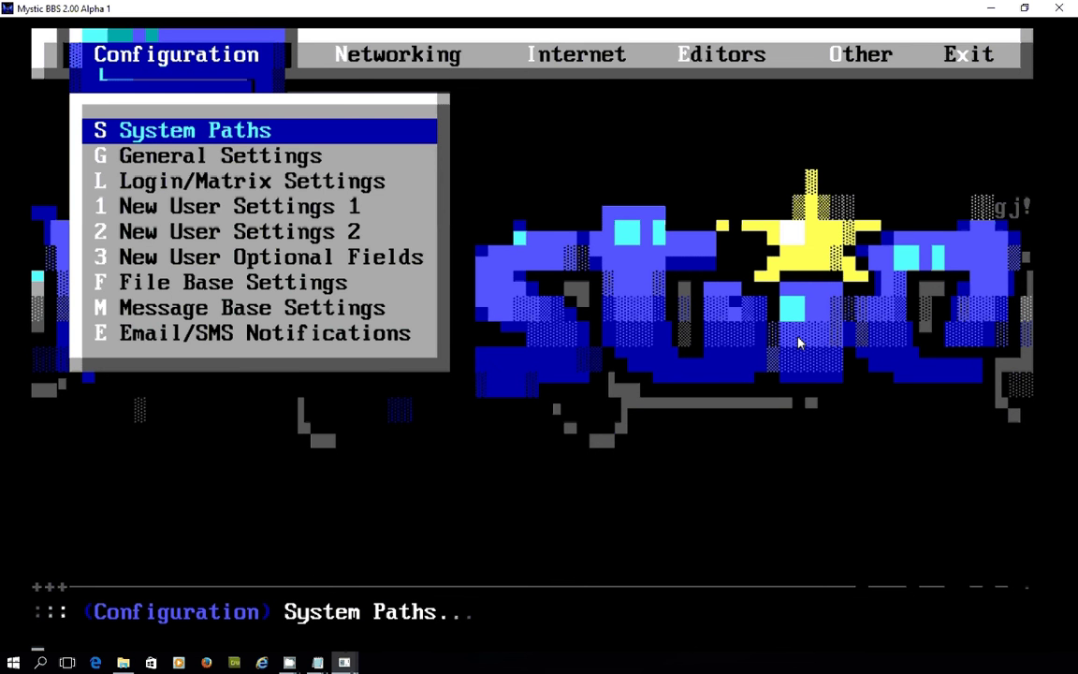
{"action": "key", "text": "Down"}
{"action": "key", "text": "Down"}
{"action": "key", "text": "Down"}
{"action": "key", "text": "Down"}
{"action": "key", "text": "Down"}
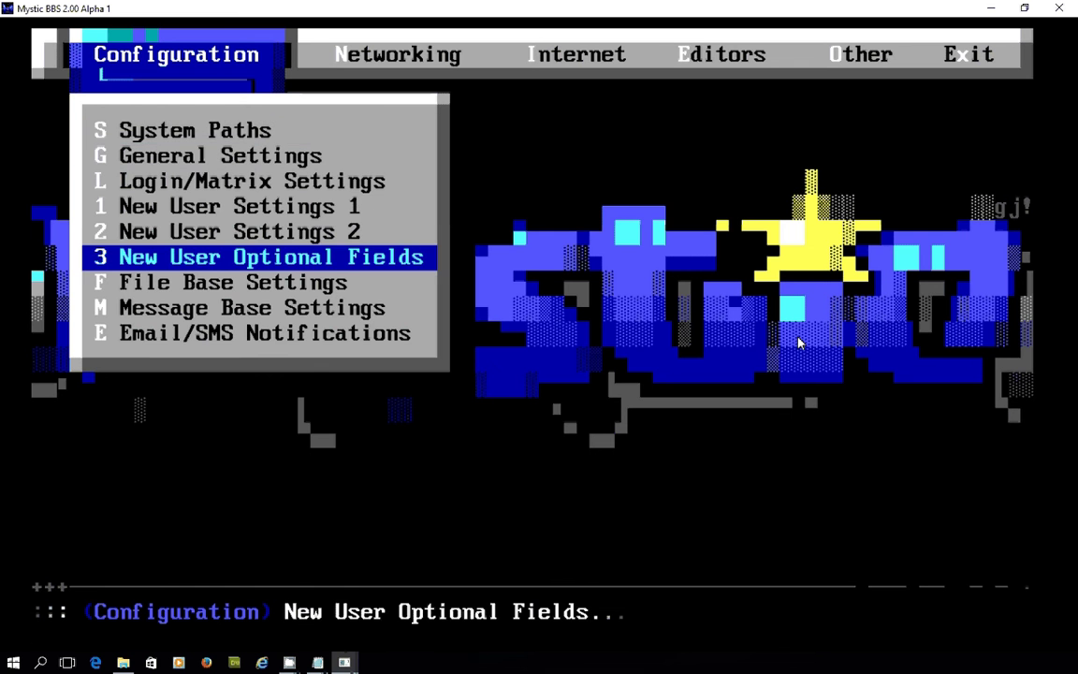
{"action": "key", "text": "Down"}
{"action": "key", "text": "Down"}
{"action": "key", "text": "Down"}
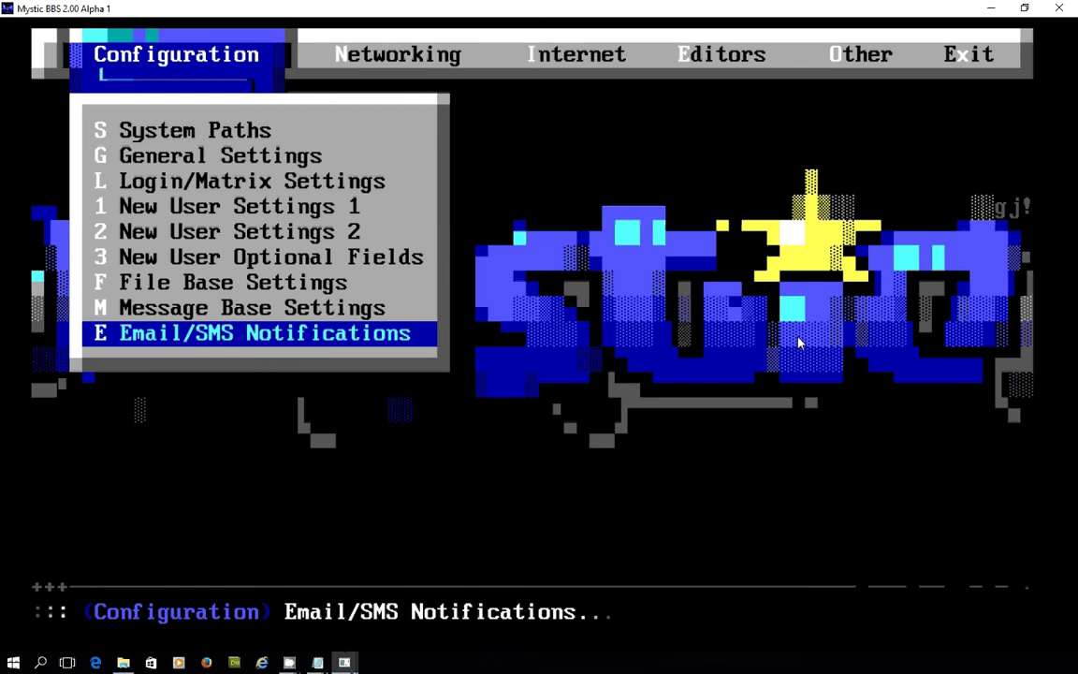
Step: Look through the Networking options from Echomail Addresses to QWK Networks
{"action": "key", "text": "Right"}
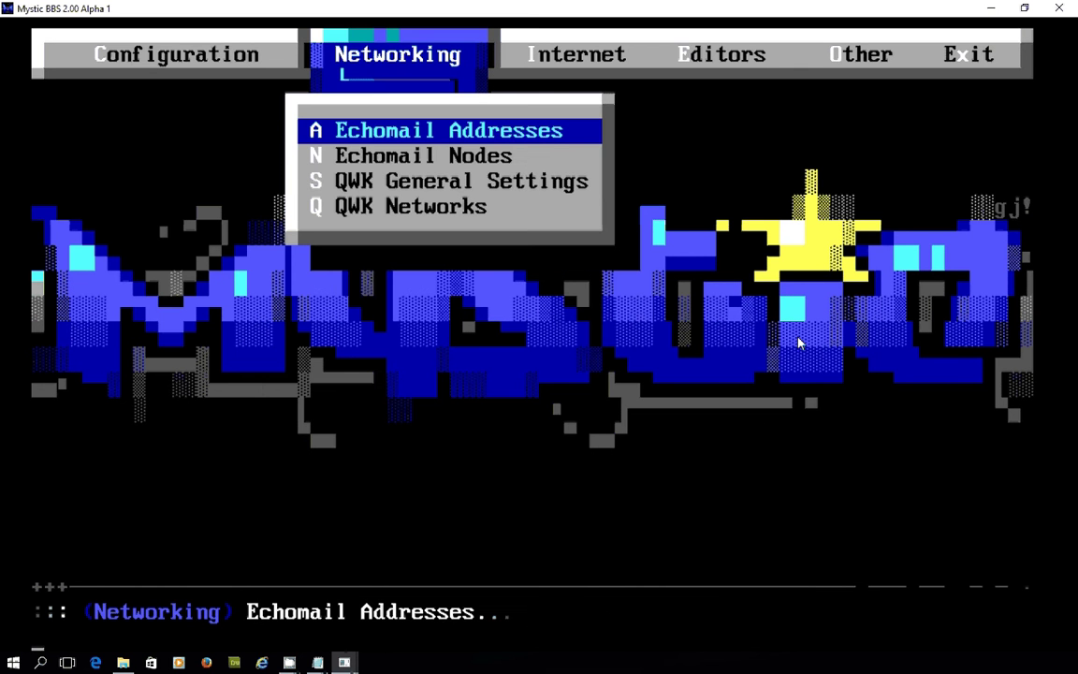
{"action": "key", "text": "Down"}
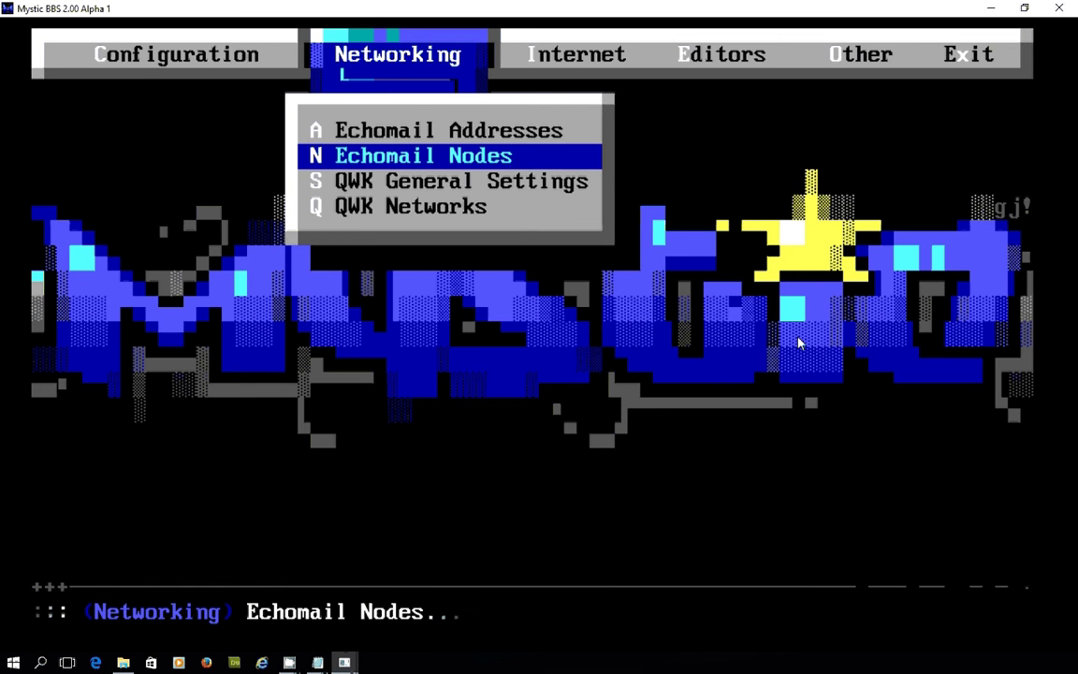
{"action": "key", "text": "Down"}
{"action": "key", "text": "Down"}
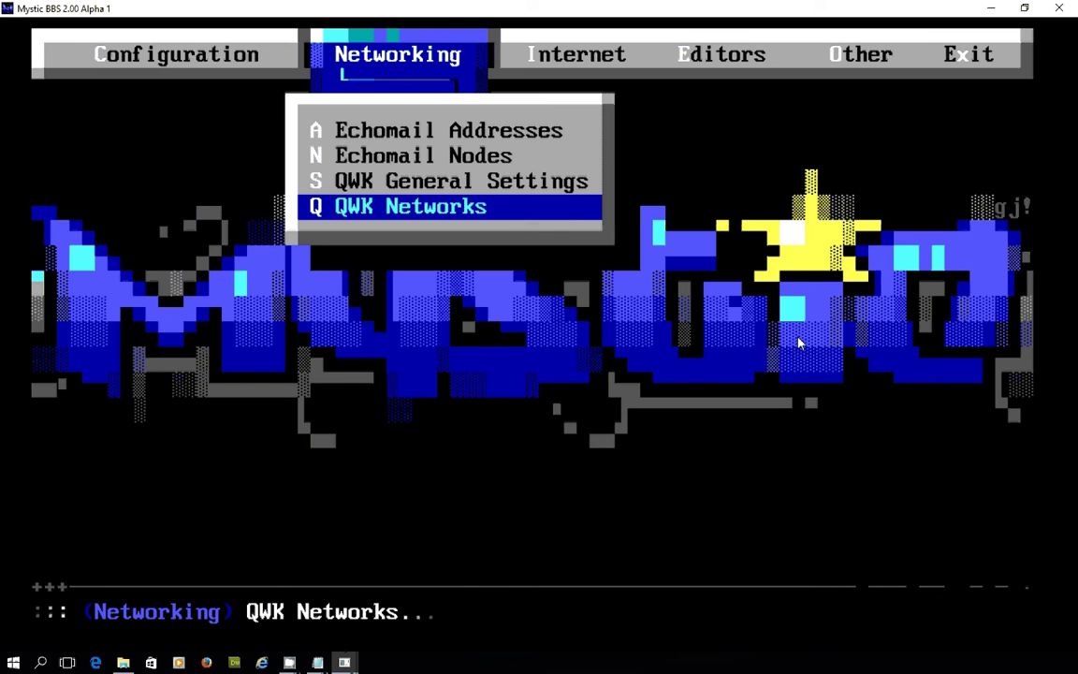
Step: Open the list of available Internet servers and look over its entries
{"action": "key", "text": "Right"}
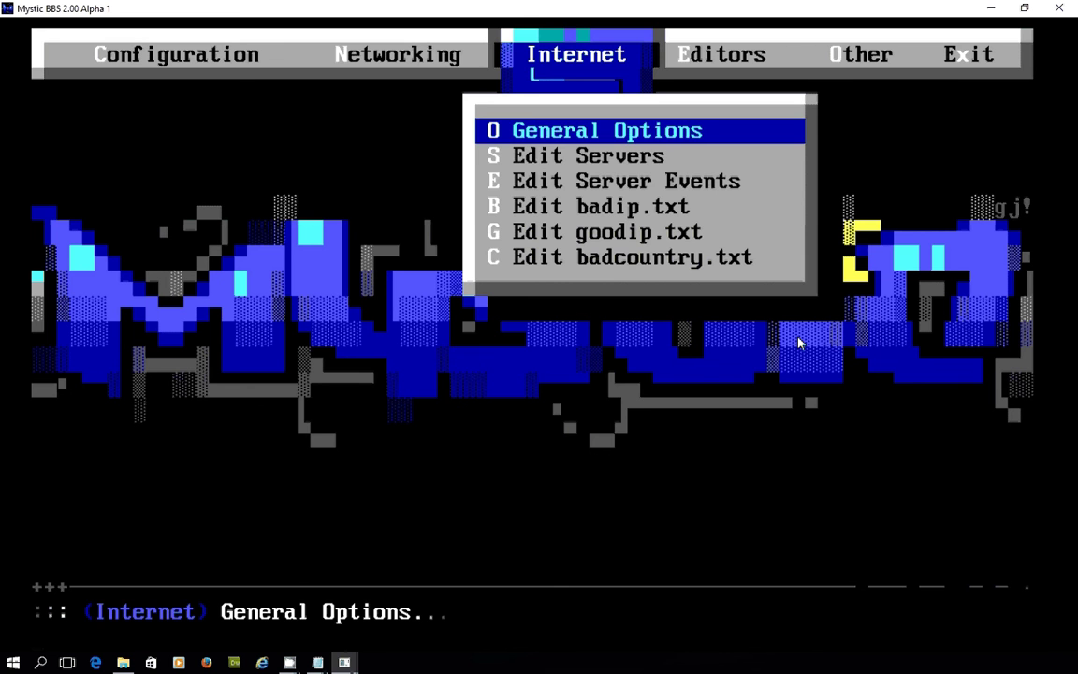
{"action": "key", "text": "Down"}
{"action": "key", "text": "Return"}
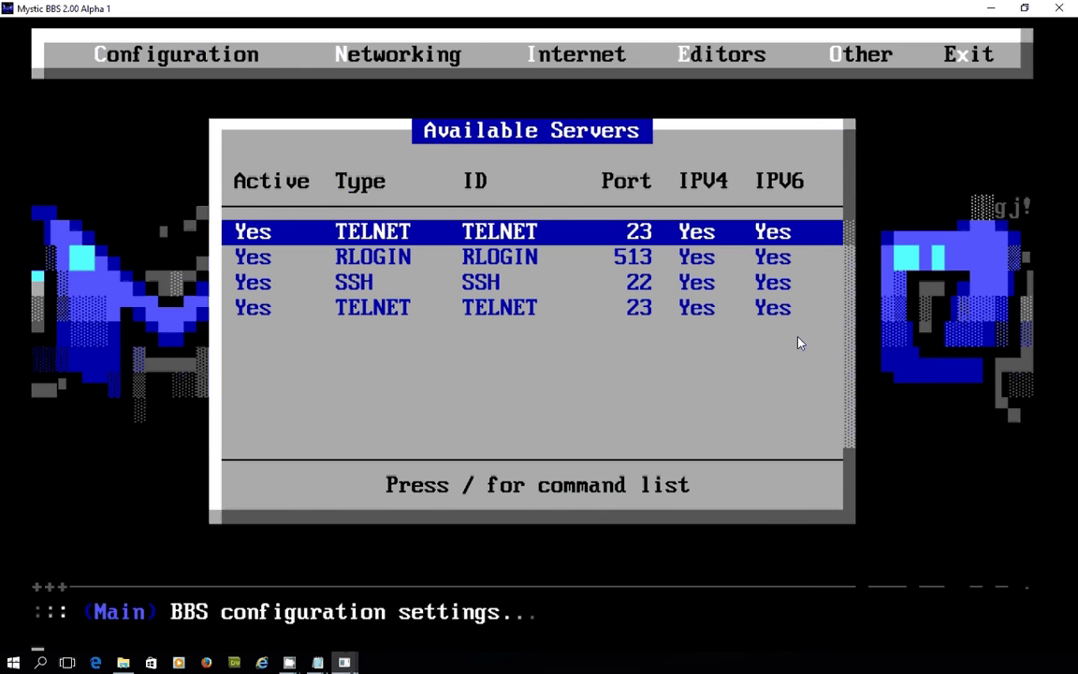
{"action": "key", "text": "Down"}
{"action": "key", "text": "Down"}
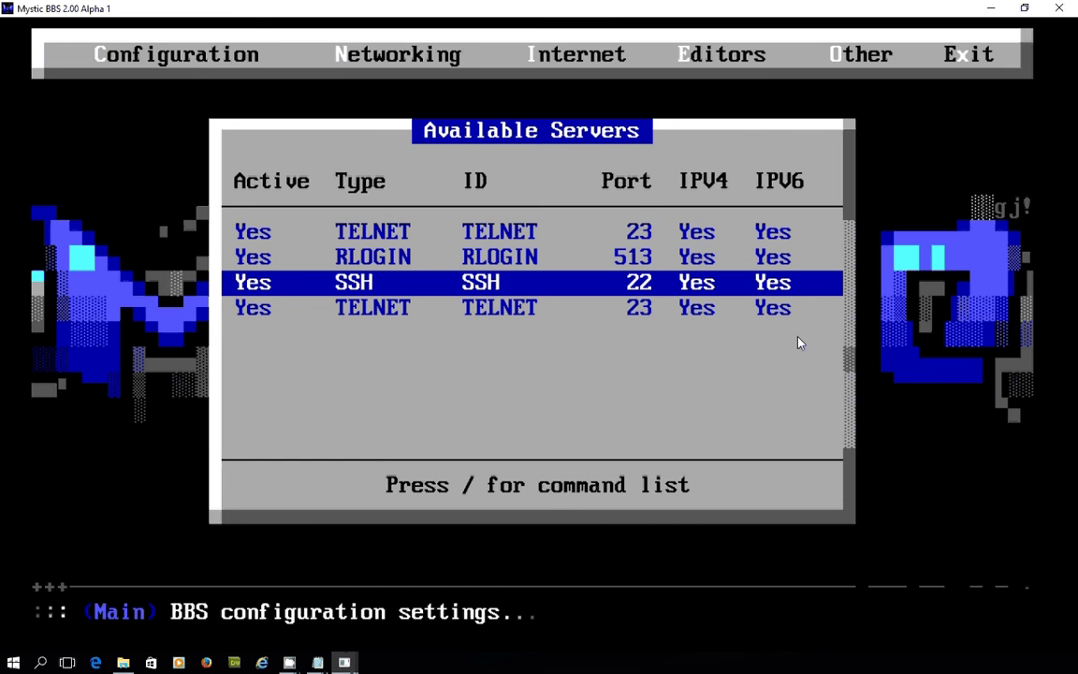
{"action": "key", "text": "Up"}
{"action": "key", "text": "Down"}
Step: Open the last TELNET server entry for editing and set its adapter type to IPV6
{"action": "key", "text": "Down"}
{"action": "key", "text": "Return"}
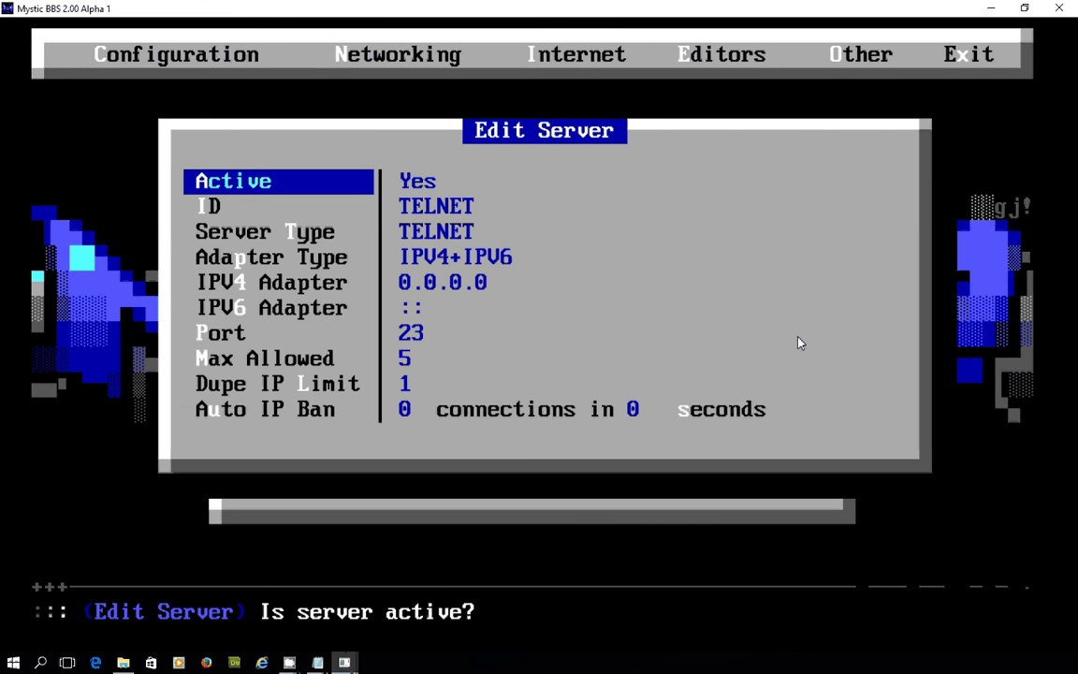
{"action": "key", "text": "Down"}
{"action": "key", "text": "Down"}
{"action": "key", "text": "Down"}
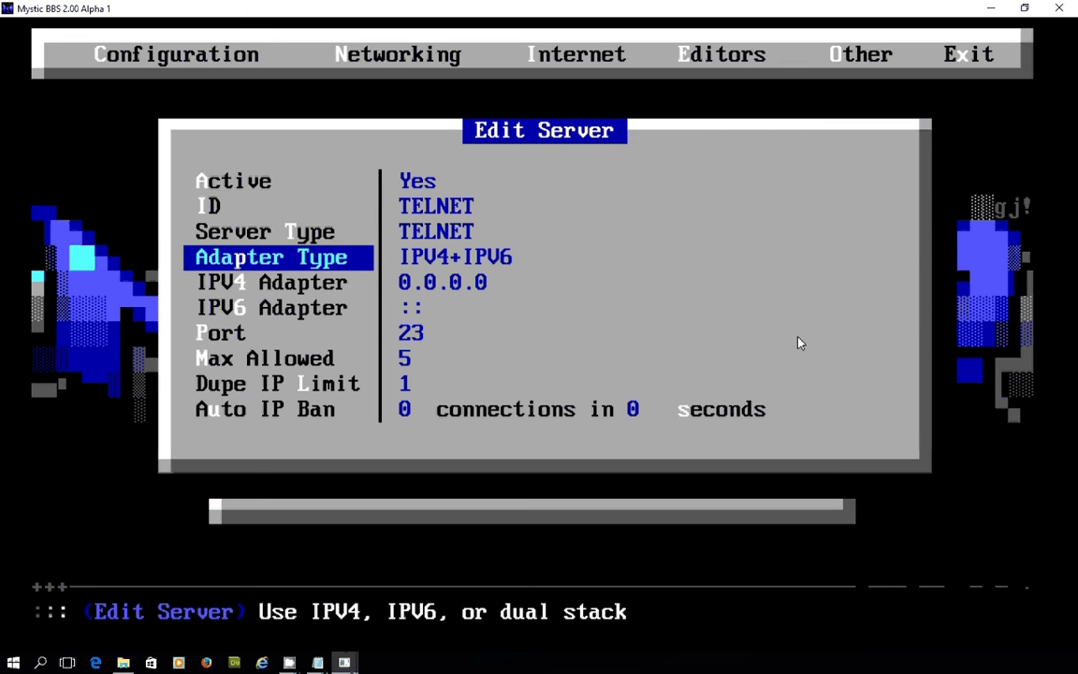
{"action": "key", "text": "Return"}
{"action": "key", "text": "Return"}
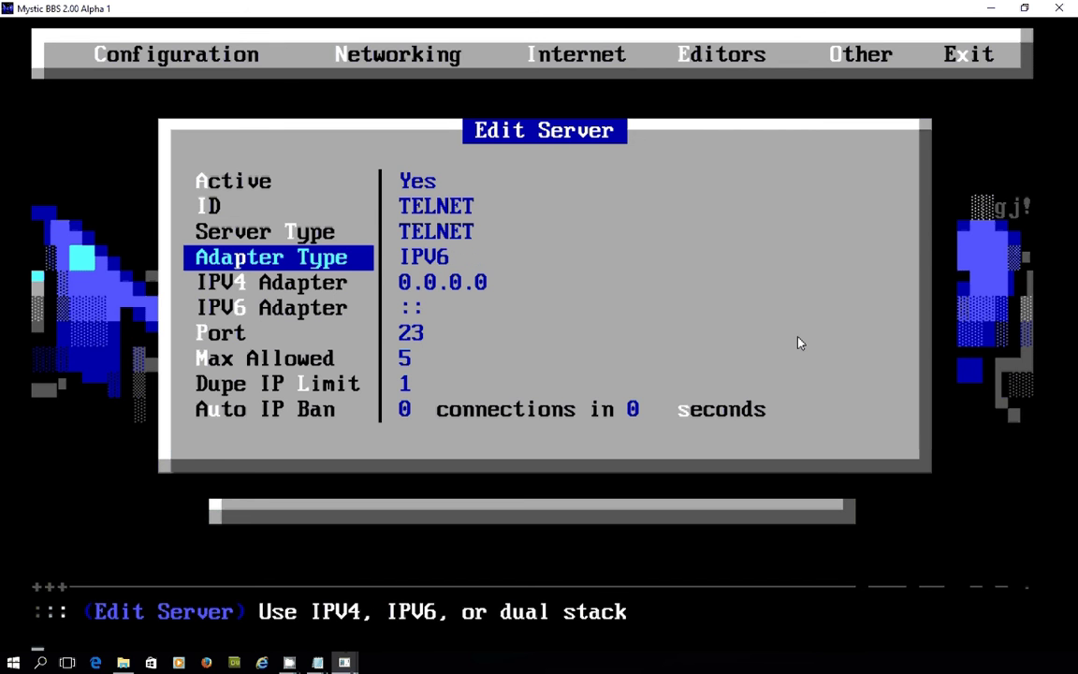
Step: Review the TELNET server's remaining settings from IPV4 Adapter to Auto IP Ban, and return to the server list
{"action": "key", "text": "Down"}
{"action": "key", "text": "Down"}
{"action": "key", "text": "Return"}
{"action": "key", "text": "End"}
{"action": "key", "text": "Return"}
{"action": "key", "text": "Down"}
{"action": "key", "text": "Down"}
{"action": "key", "text": "Down"}
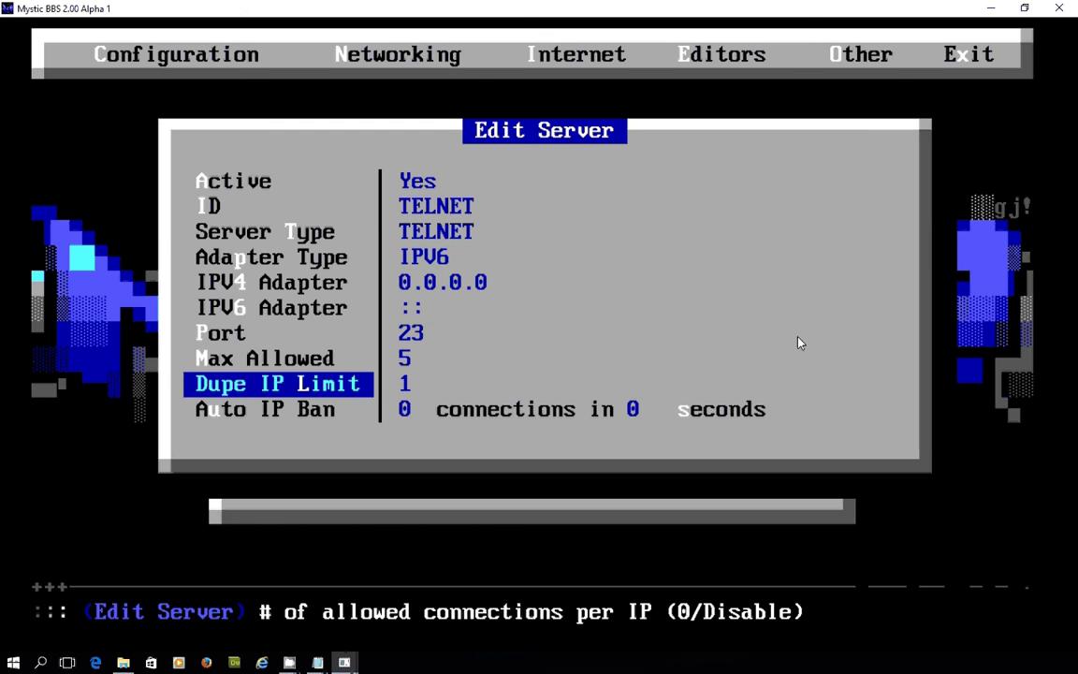
{"action": "key", "text": "Down"}
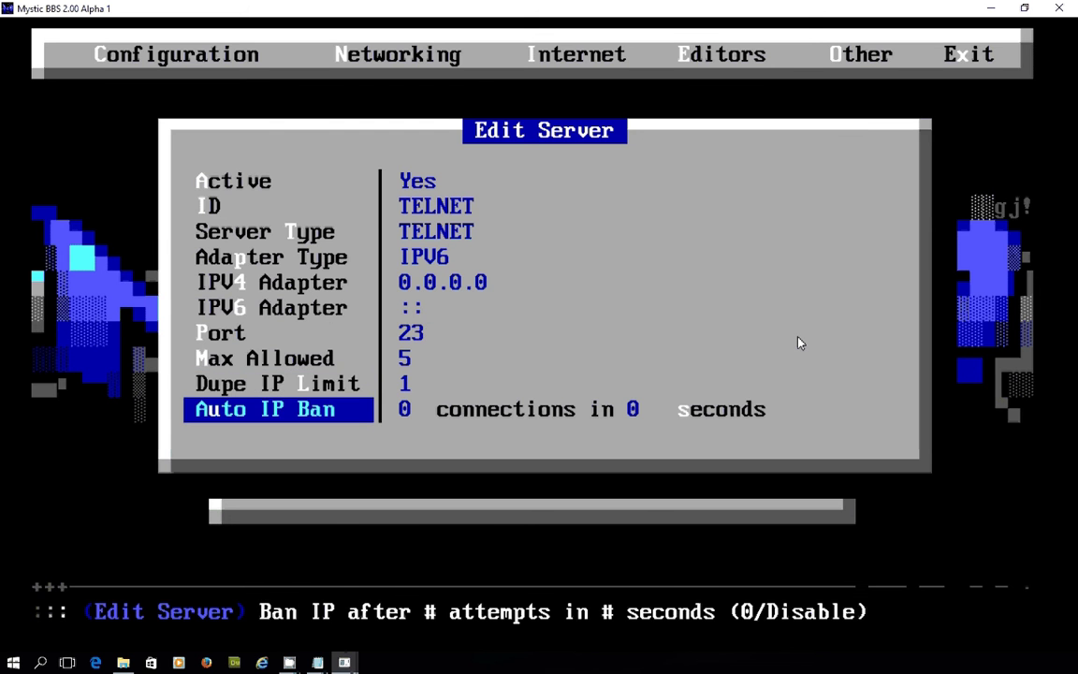
{"action": "key", "text": "Escape"}
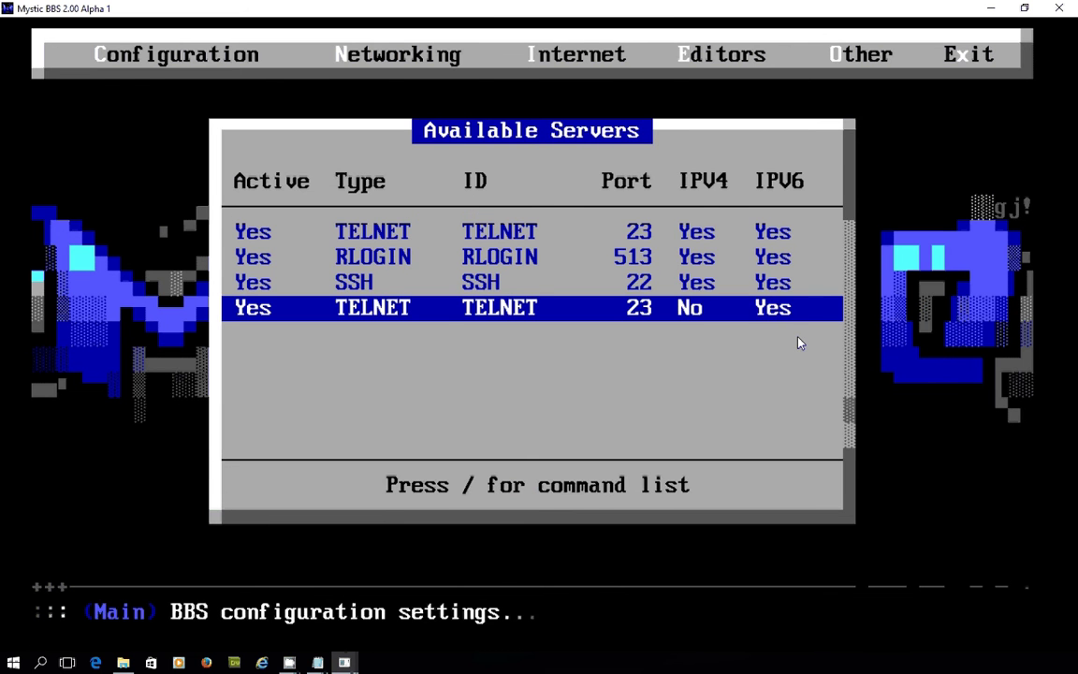
Step: Leave the server list and look over the Internet options and the Editors options down to Message Base Editor
{"action": "key", "text": "Escape"}
{"action": "key", "text": "Down"}
{"action": "key", "text": "Down"}
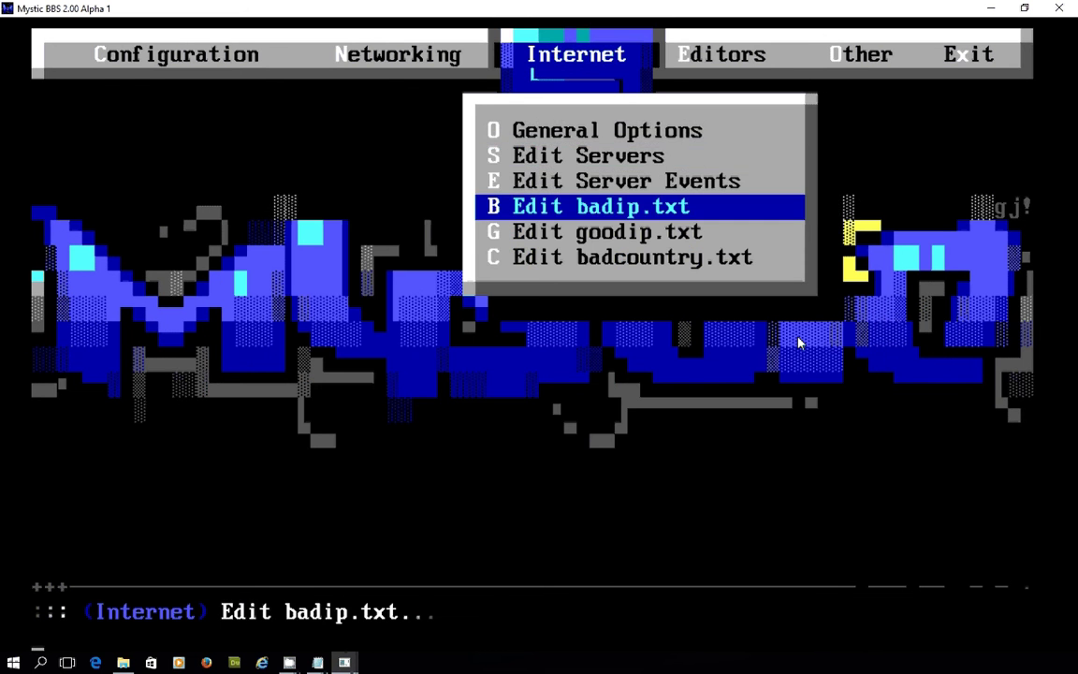
{"action": "key", "text": "Up"}
{"action": "key", "text": "Up"}
{"action": "key", "text": "Right"}
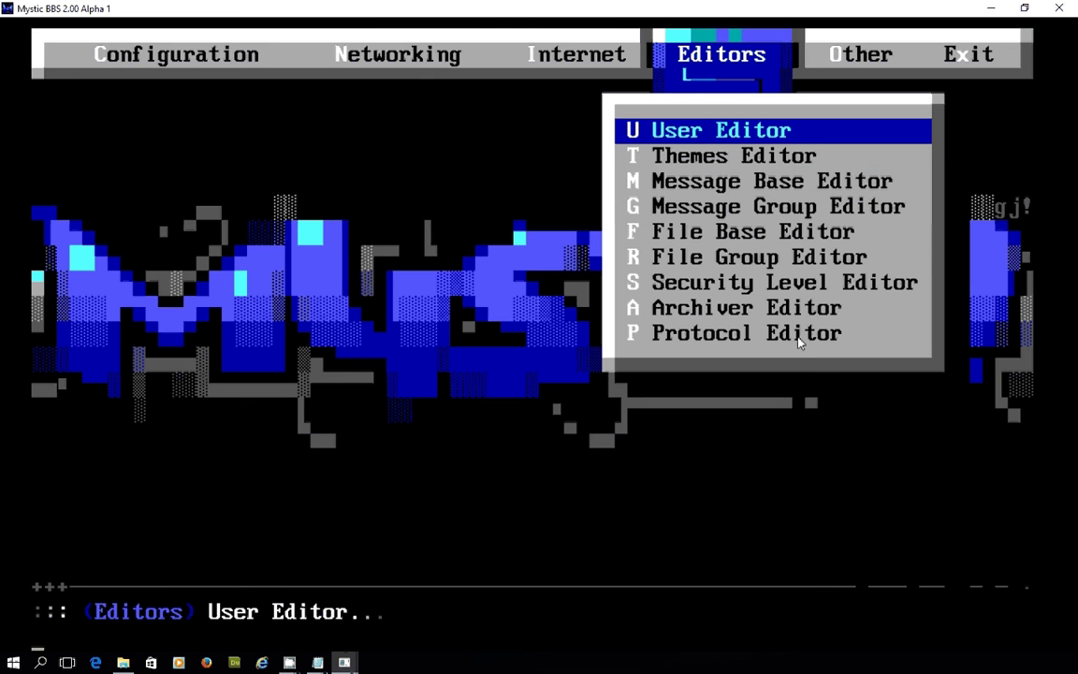
{"action": "key", "text": "Down"}
{"action": "key", "text": "Down"}
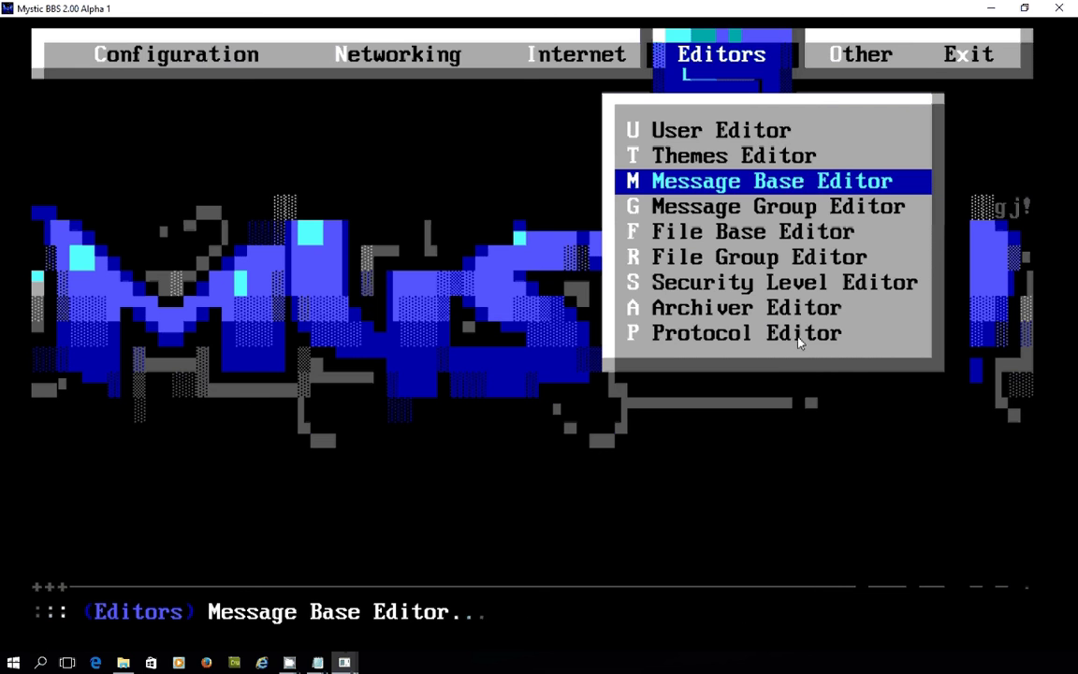
Step: Look through the Other options from editing badnames.txt to Version Information
{"action": "key", "text": "Right"}
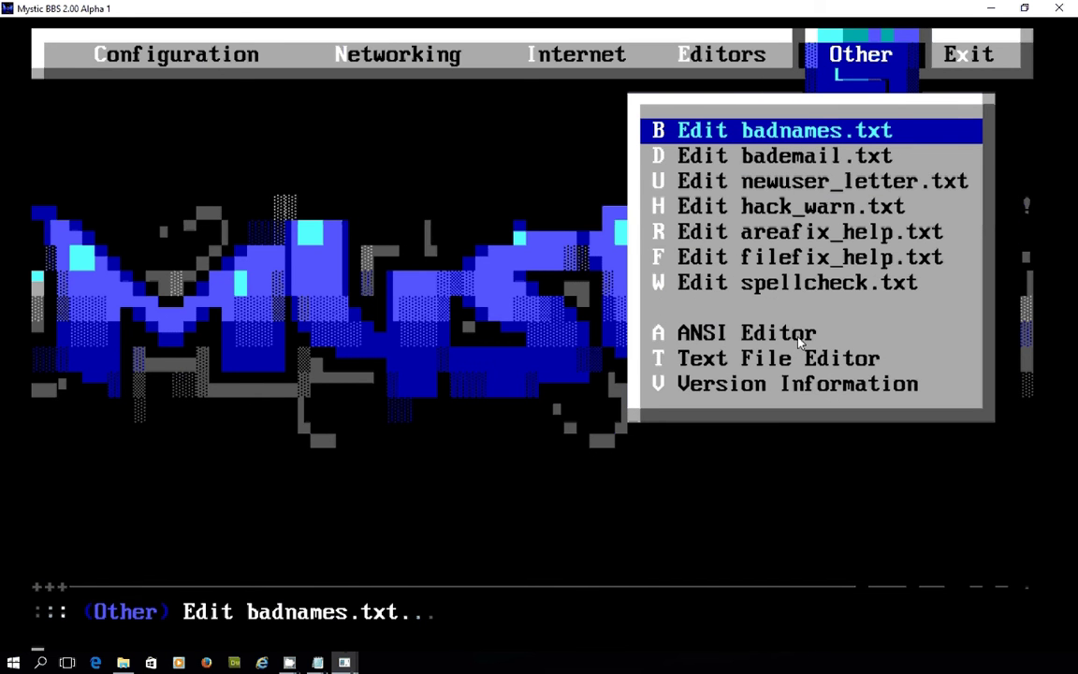
{"action": "key", "text": "Down"}
{"action": "key", "text": "Down"}
{"action": "key", "text": "Down"}
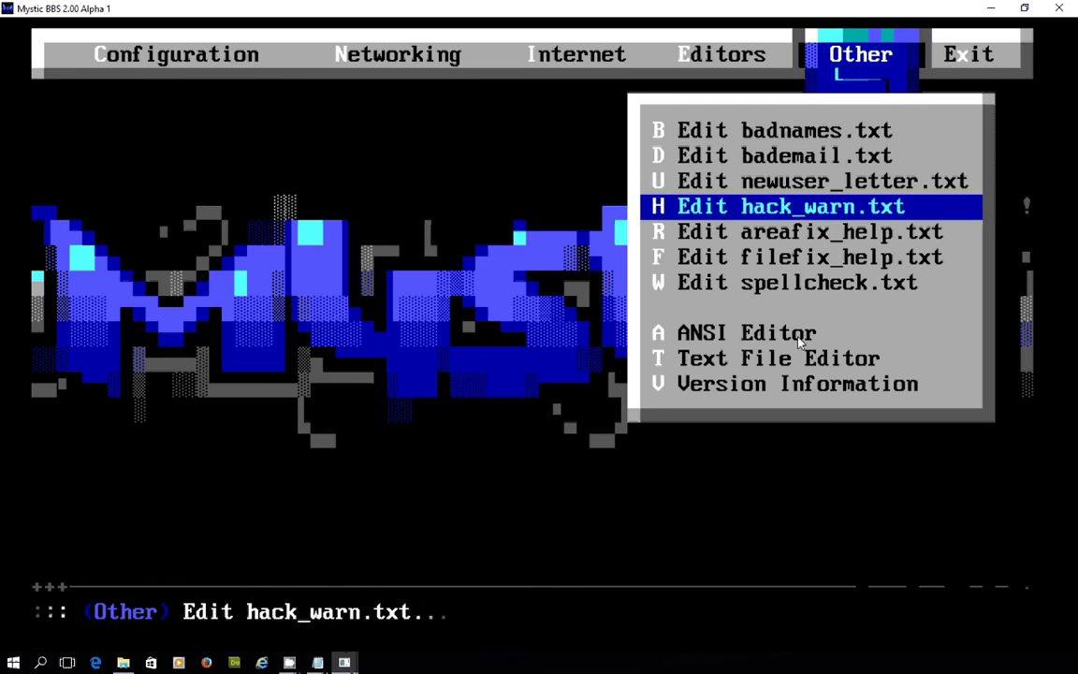
{"action": "key", "text": "Down"}
{"action": "key", "text": "Down"}
{"action": "key", "text": "Down"}
{"action": "key", "text": "Down"}
{"action": "key", "text": "Down"}
{"action": "key", "text": "Down"}
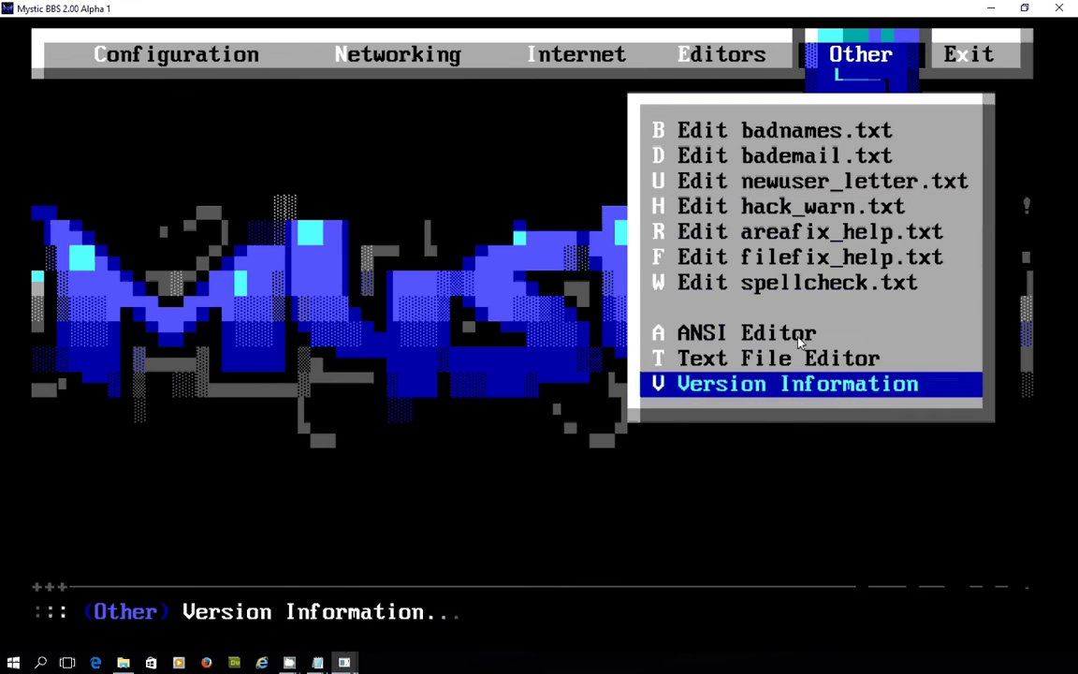
Step: View the version information and exit the system configuration to the server console
{"action": "key", "text": "Return"}
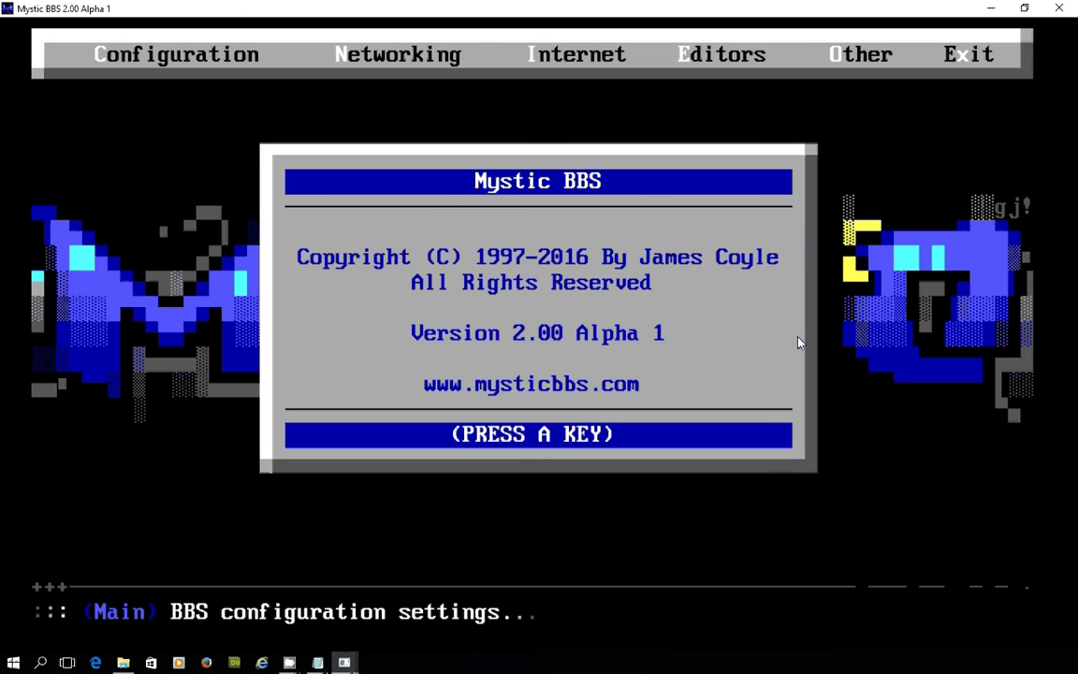
{"action": "key", "text": "Escape"}
{"action": "key", "text": "Escape"}
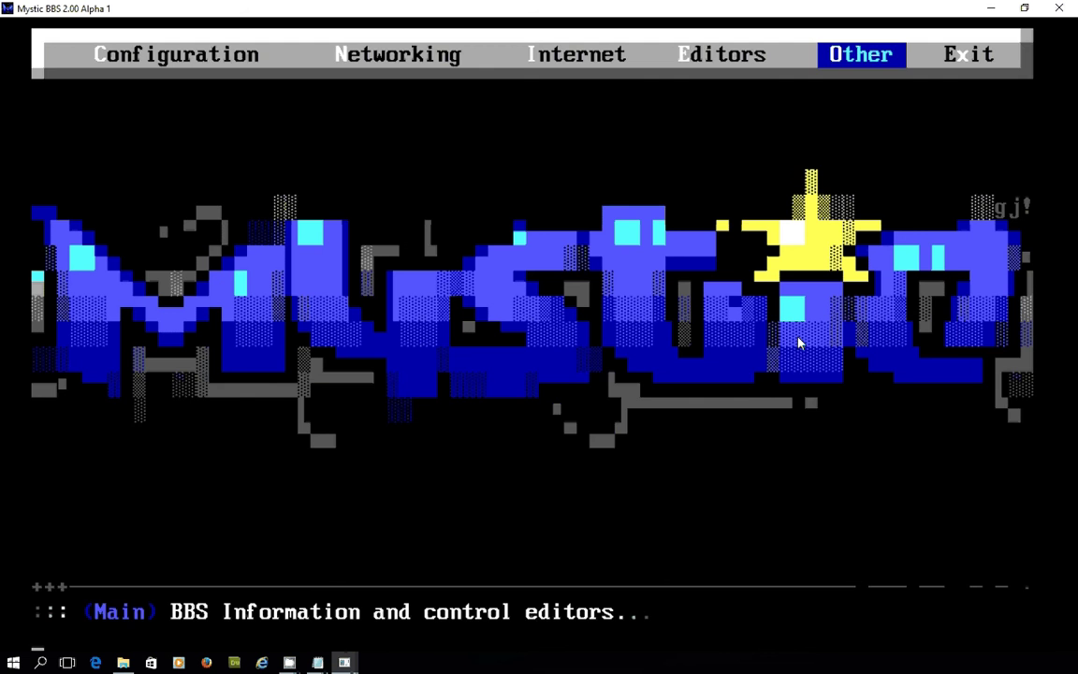
{"action": "key", "text": "Escape"}
Step: Shut down the servers from the console and confirm the shutdown
{"action": "key", "text": "Escape"}
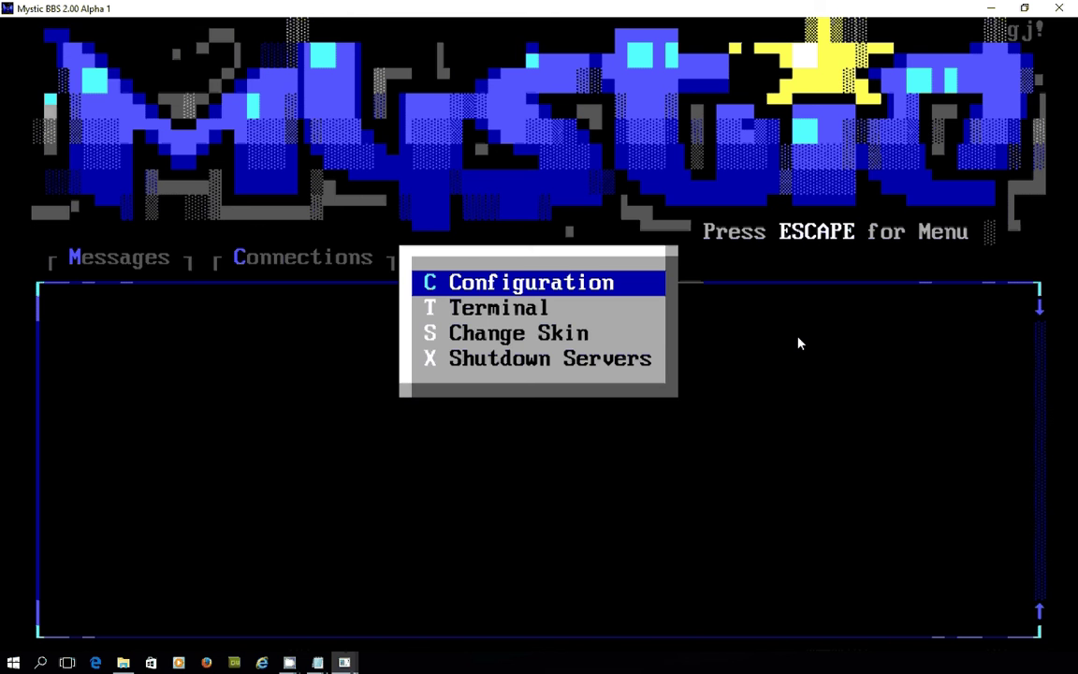
{"action": "key", "text": "Down"}
{"action": "key", "text": "Down"}
{"action": "key", "text": "Down"}
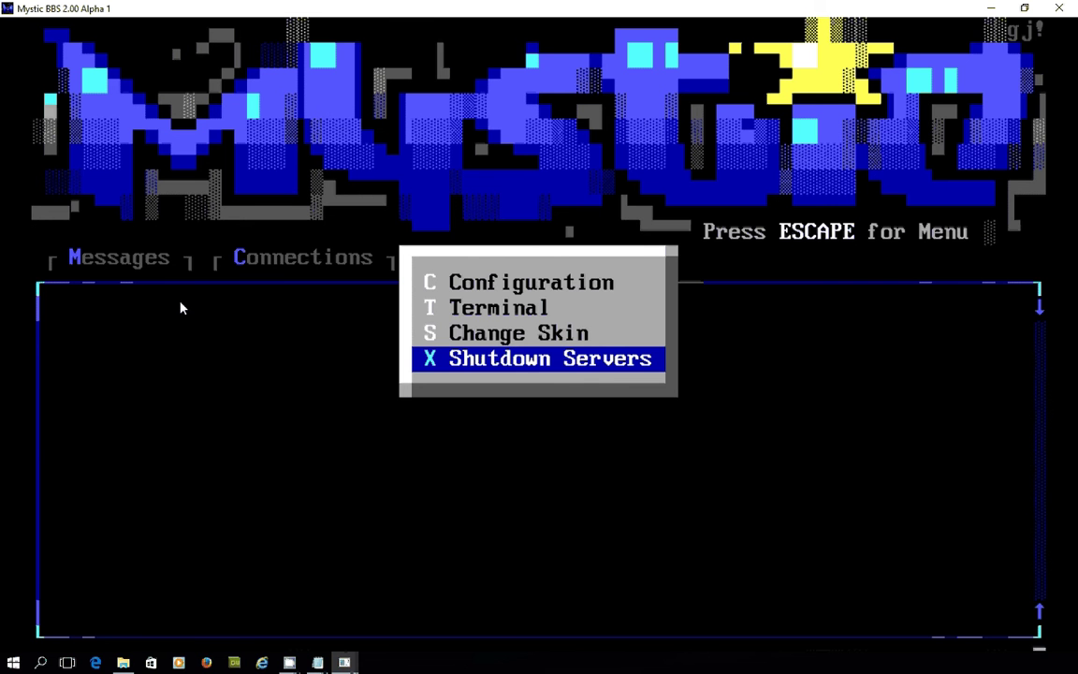
{"action": "key", "text": "Return"}
{"action": "key", "text": "Left"}
{"action": "key", "text": "Return"}
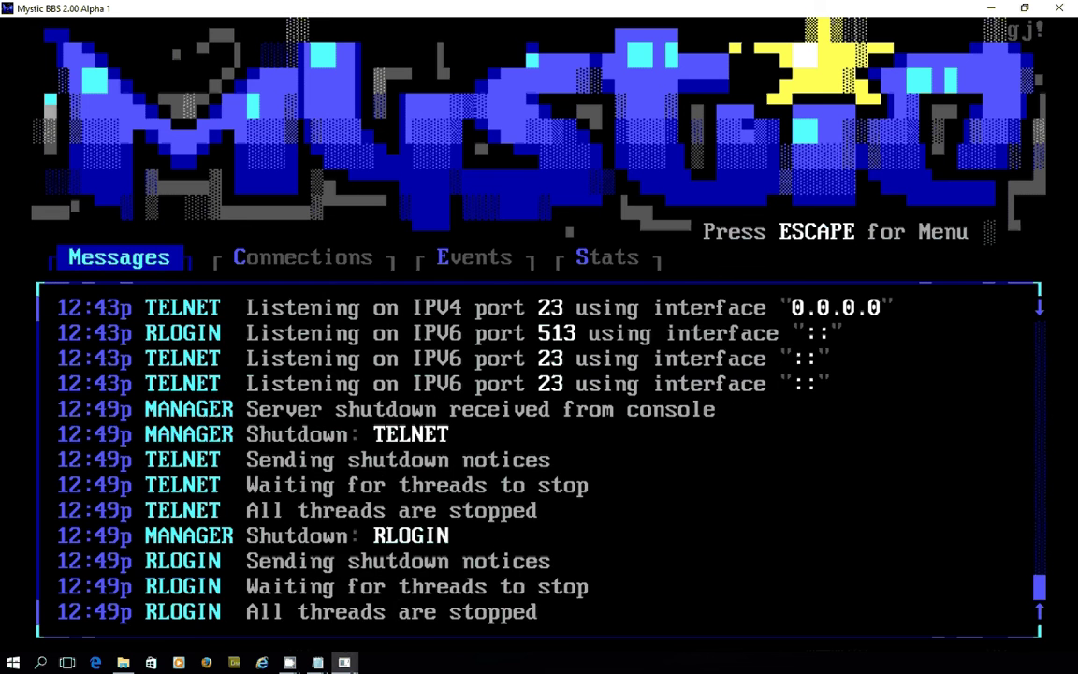